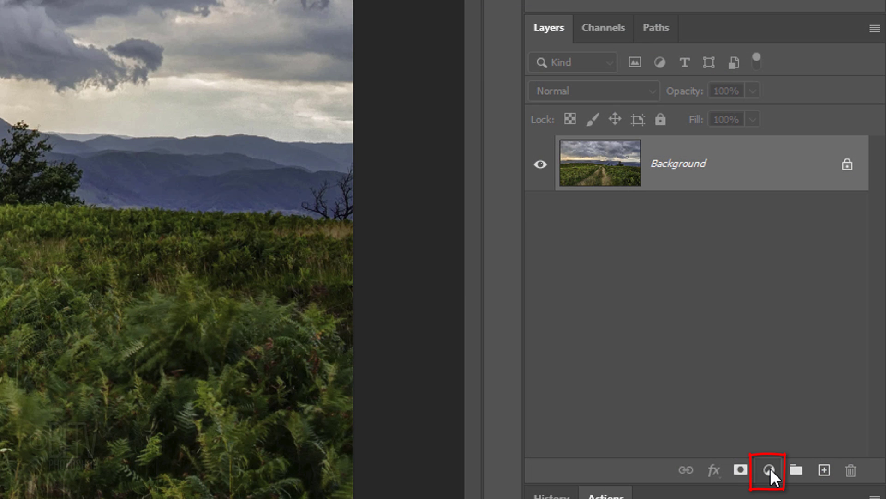
Step: Add a Curves adjustment layer above the Background and enlarge its settings area to show the whole curve graph
click(769, 469)
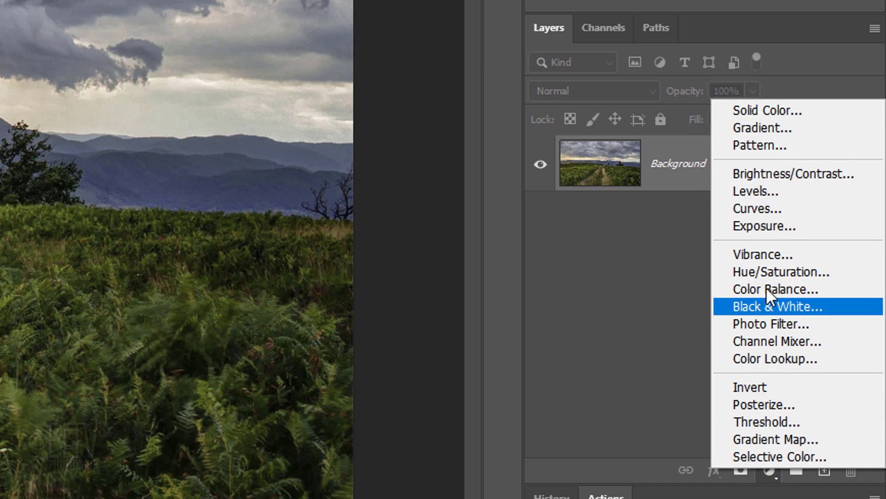
click(758, 206)
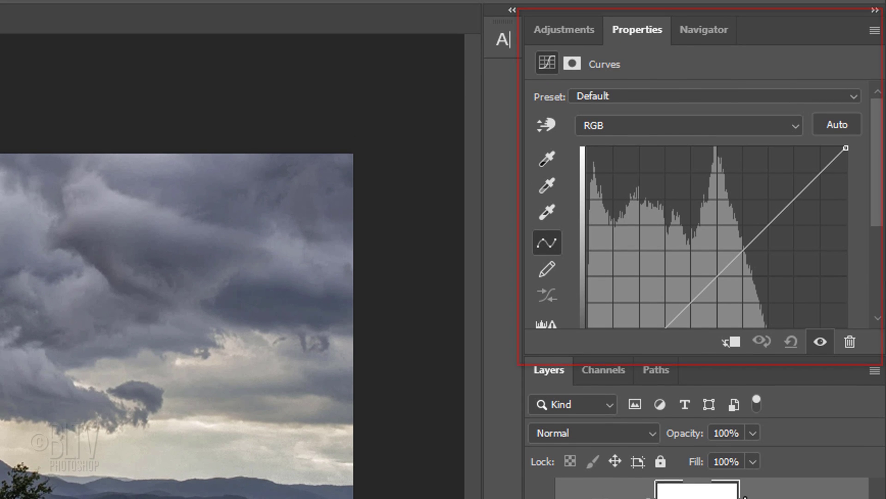
drag(717, 355, 694, 456)
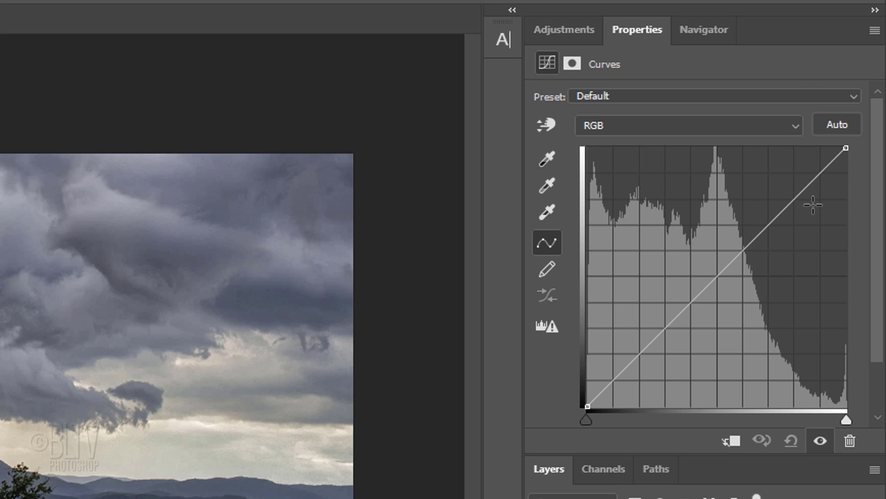
Step: Auto-correct the Curves layer using the Find Dark & Light Colors algorithm with Snap Neutral Midtones enabled
alt+click(833, 129)
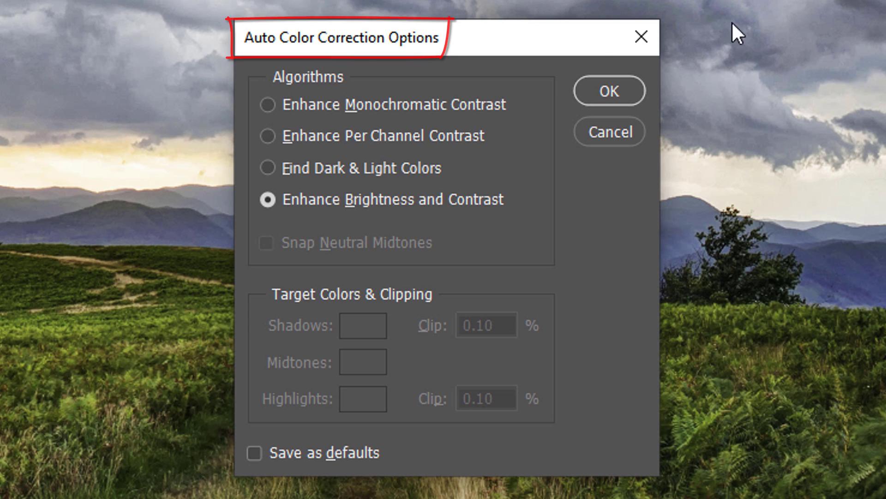
click(264, 170)
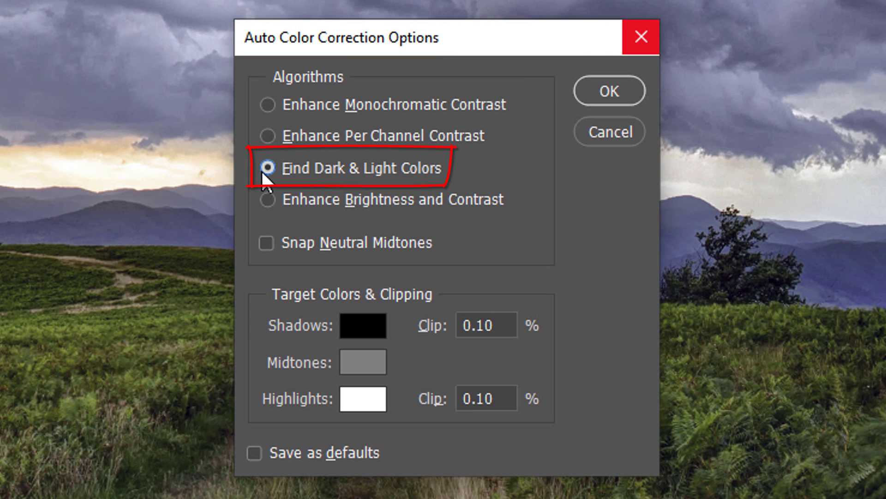
click(276, 240)
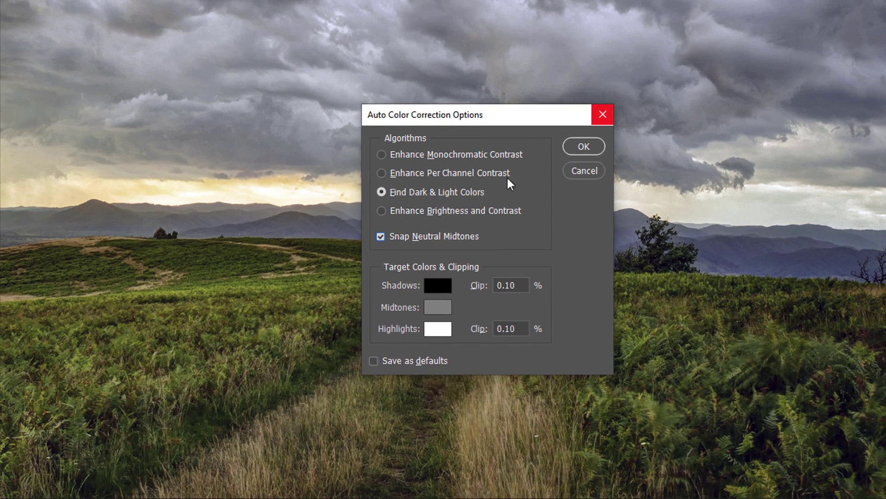
click(582, 147)
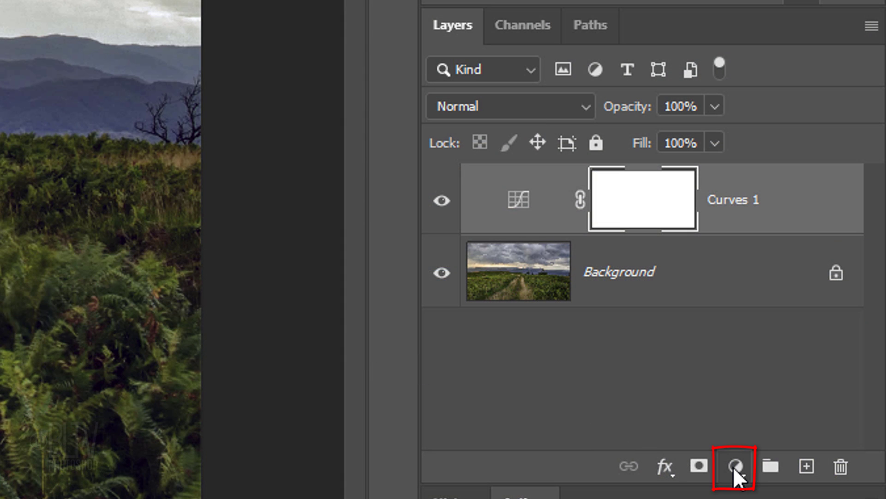
Step: Add a Vibrance adjustment layer above the Curves layer and raise its Vibrance to the maximum
click(734, 465)
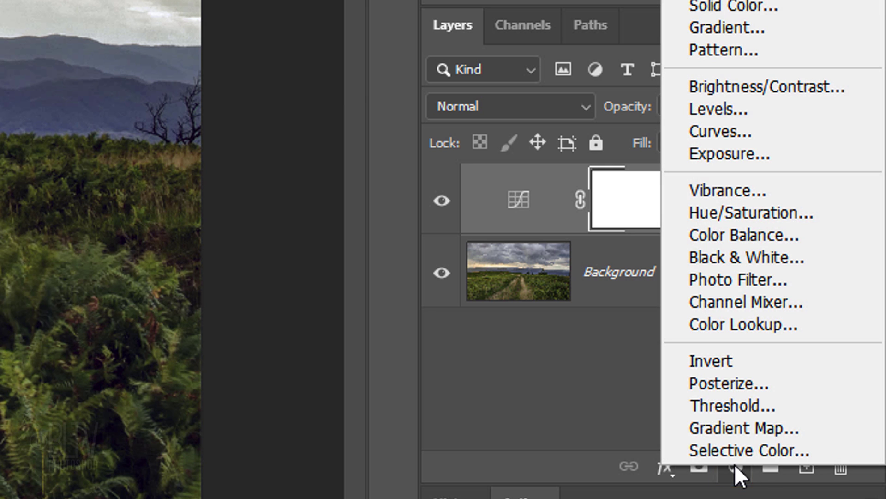
click(729, 197)
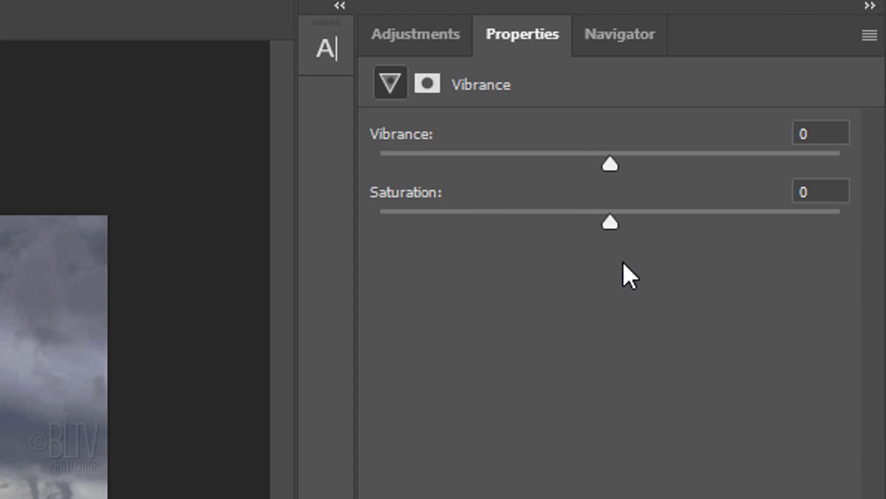
drag(609, 165, 615, 167)
drag(674, 169, 839, 166)
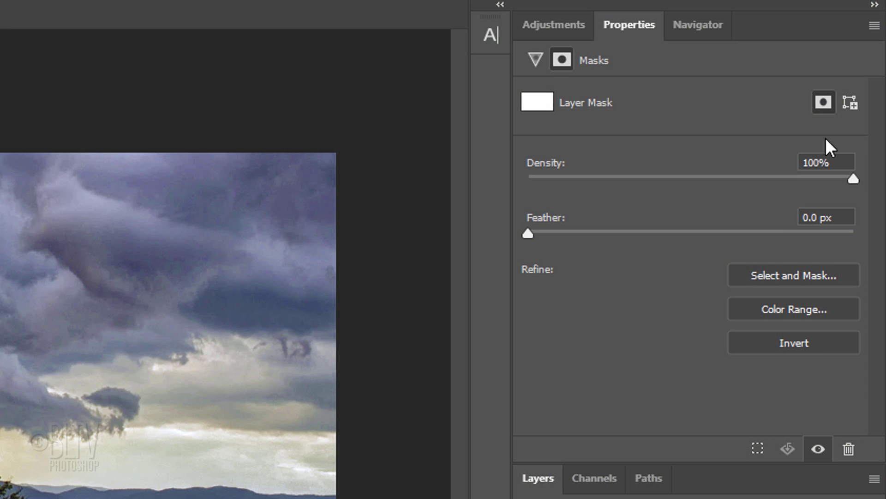
Step: Create a new empty layer above the Vibrance layer and activate the Brush tool
drag(682, 461, 683, 356)
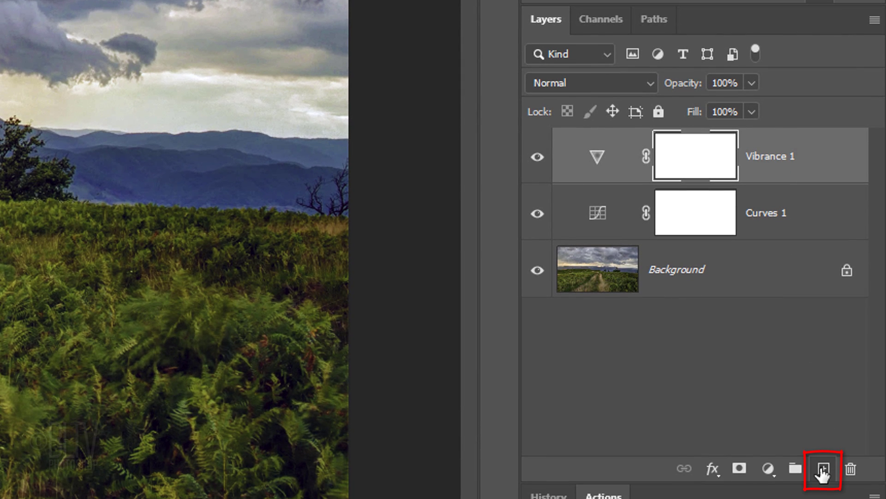
click(822, 470)
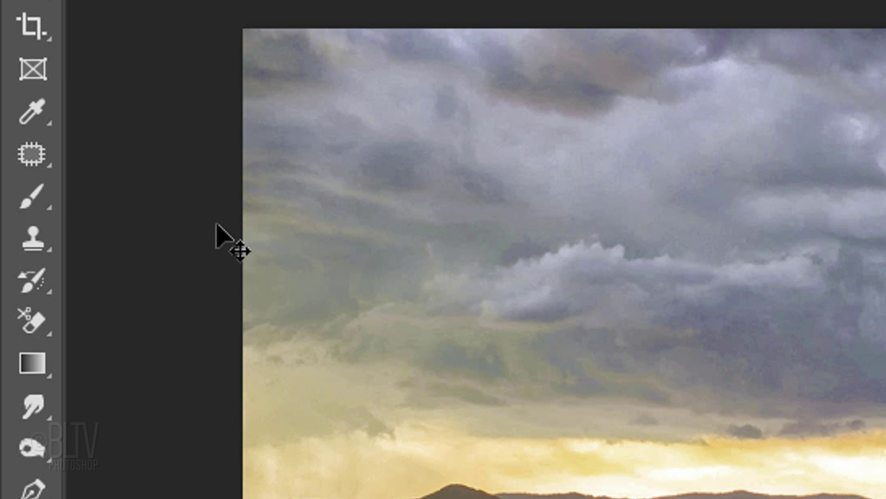
right_click(32, 197)
click(157, 204)
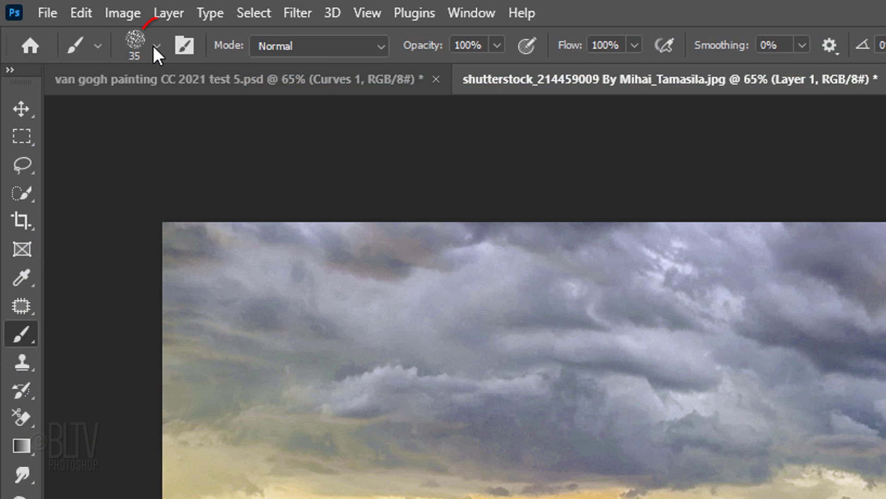
Step: Choose the Smoother Round Bristle brush from the Legacy Brushes set
click(155, 45)
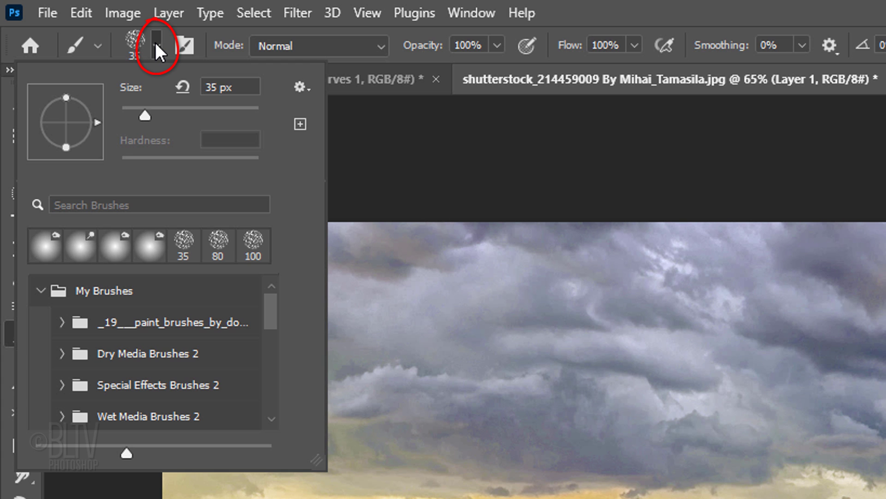
mouse_move(271, 312)
mouse_down()
mouse_move(271, 359)
mouse_move(257, 380)
mouse_up()
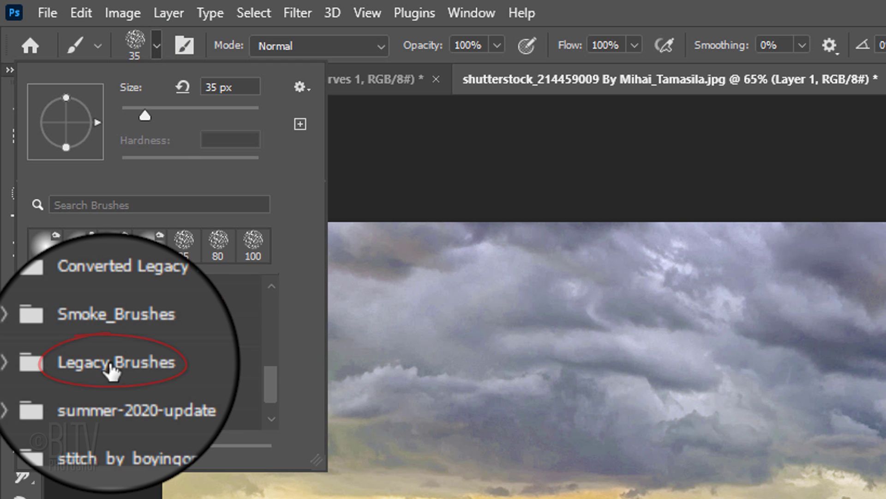
click(301, 86)
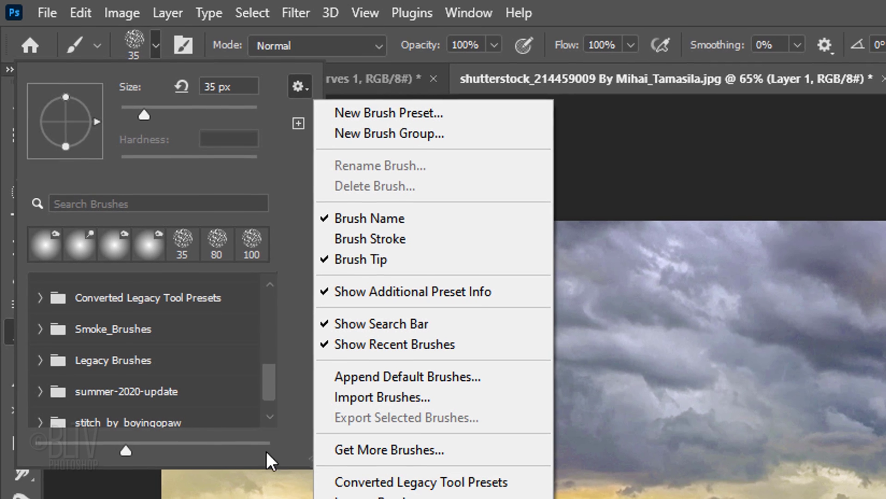
click(34, 319)
click(40, 363)
drag(270, 331, 273, 390)
click(148, 376)
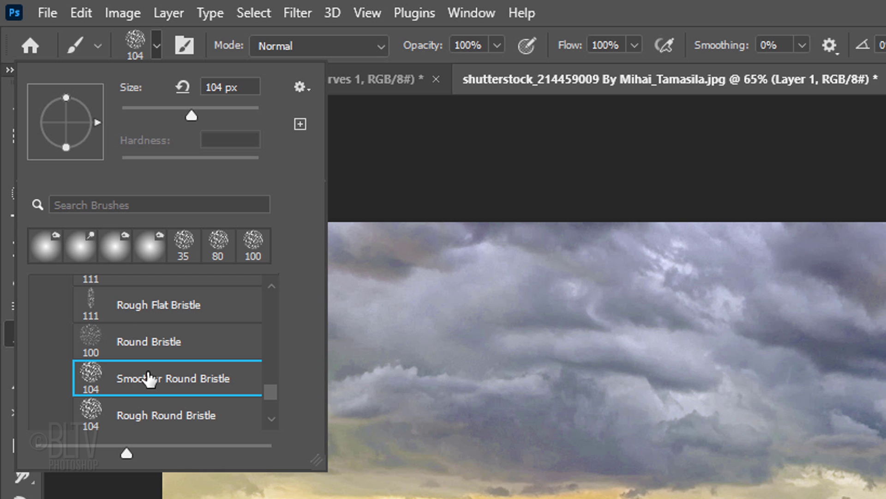
key(Return)
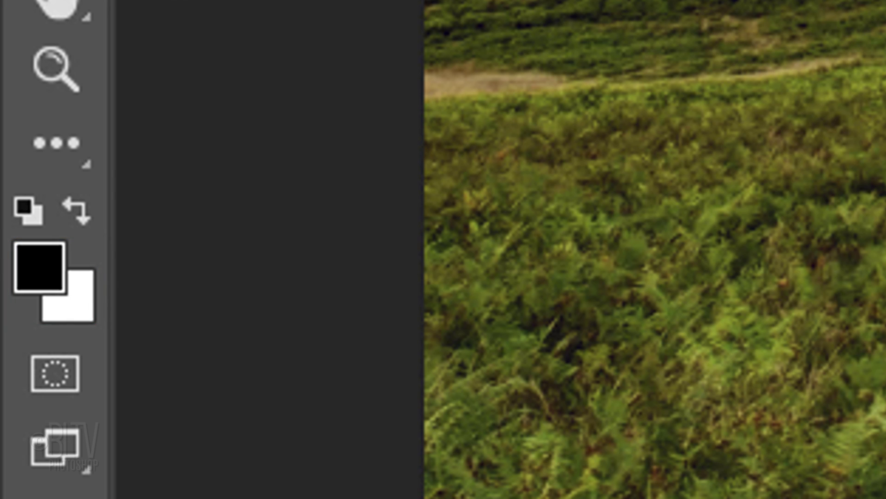
Step: Reset the colors to default black and white, and set the foreground color to yellow ffe400
key(d)
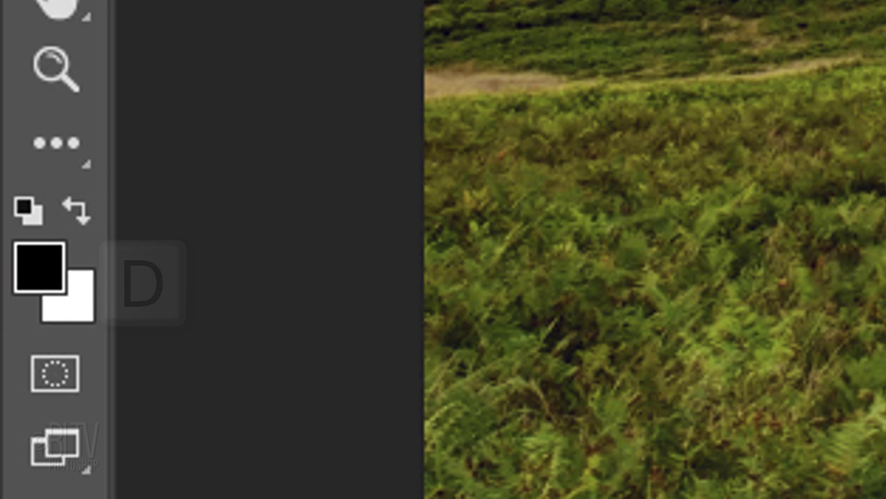
click(41, 272)
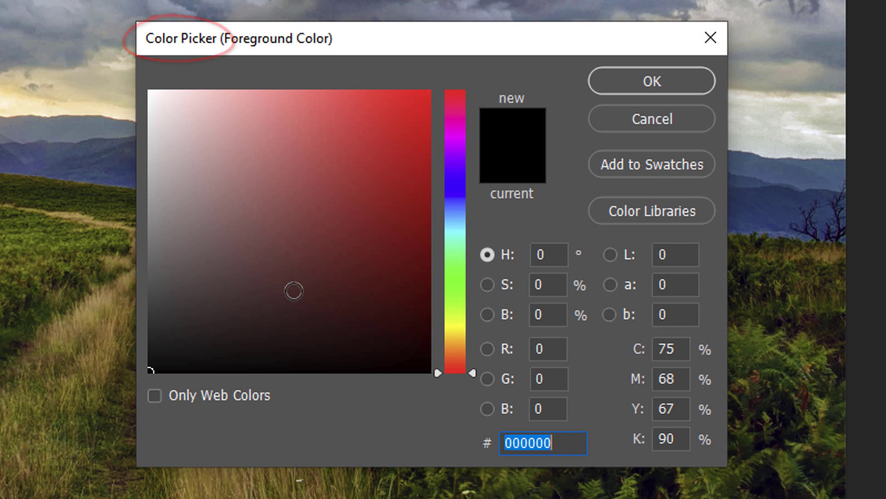
click(453, 332)
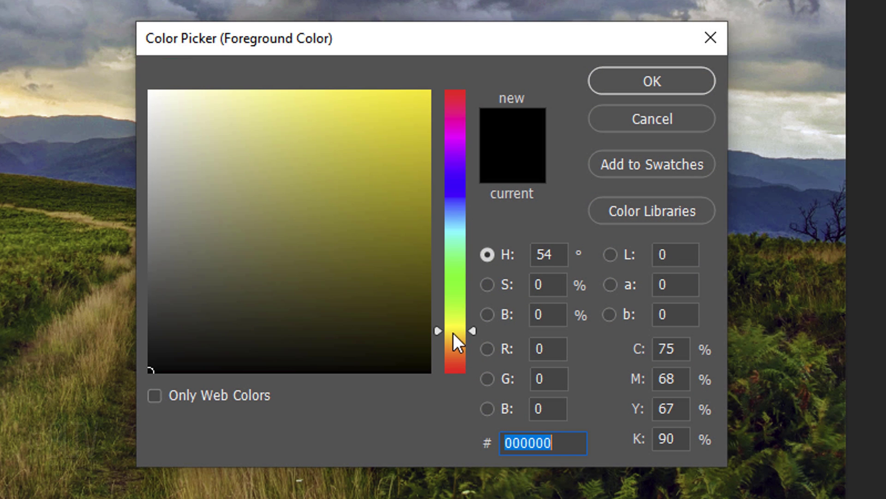
drag(402, 174, 451, 48)
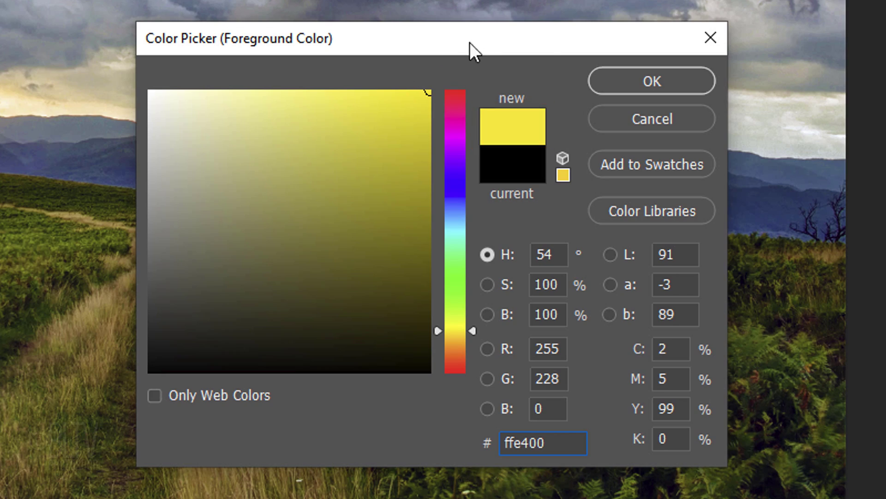
click(645, 82)
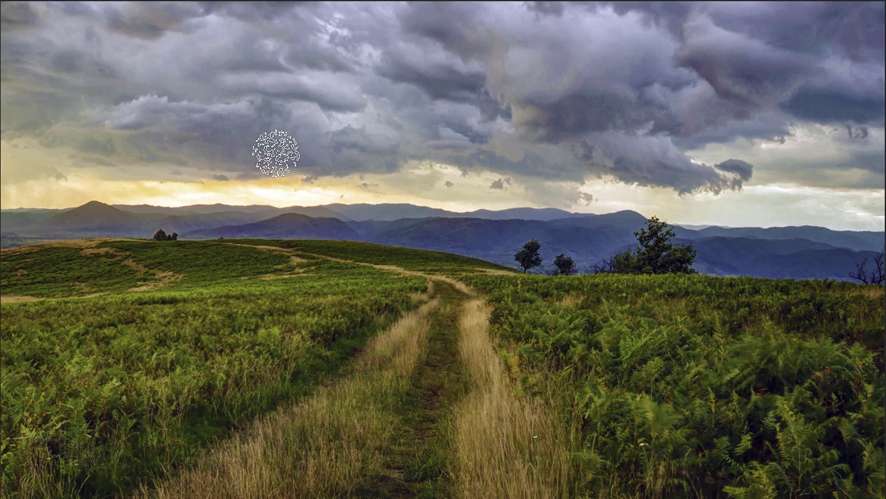
Step: Adjust the brush size and paint a large round yellow sun in the clouds above the left part of the horizon
key(Caps_Lock)
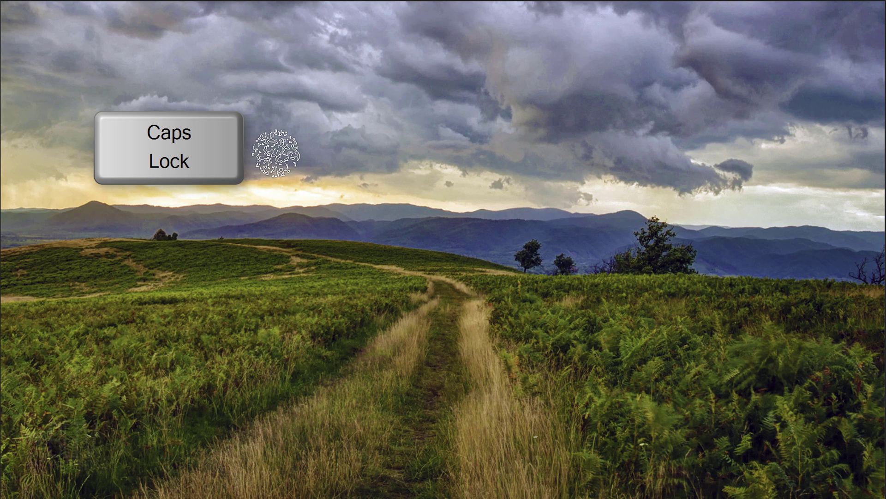
key(Caps_Lock)
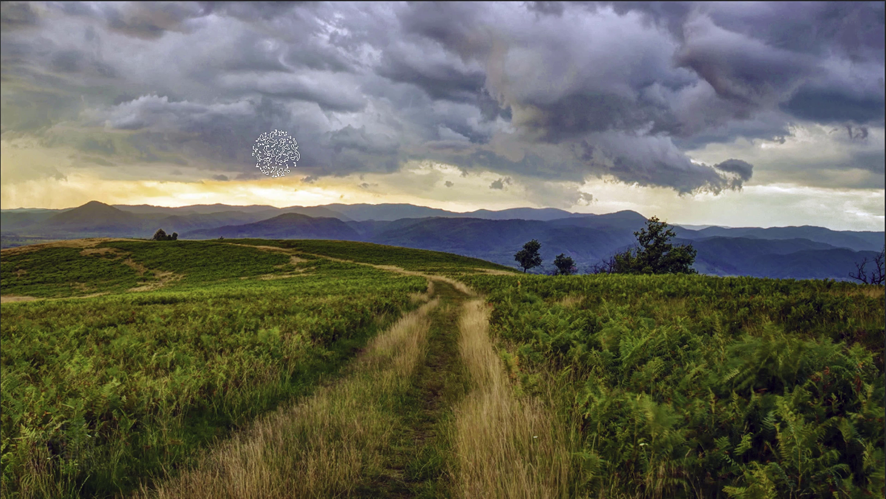
key(bracketright)
key(bracketleft)
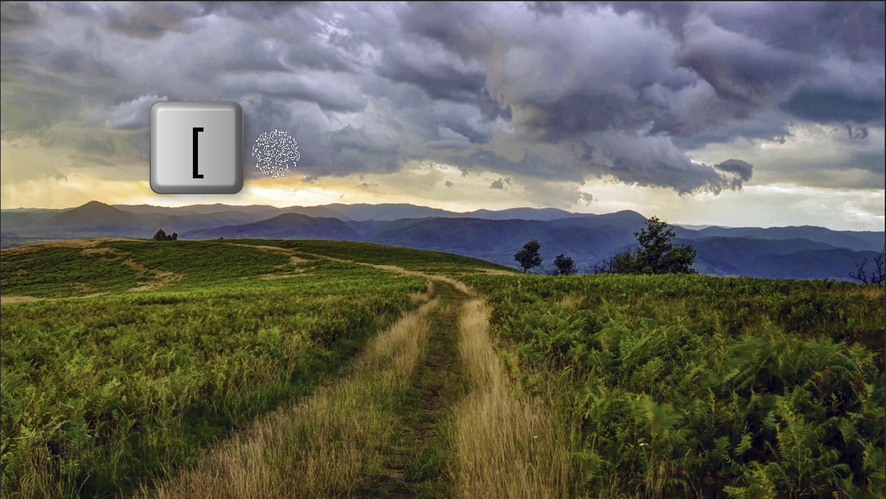
mouse_move(273, 152)
mouse_down()
mouse_move(257, 148)
mouse_move(258, 159)
mouse_move(271, 159)
mouse_move(260, 157)
mouse_up()
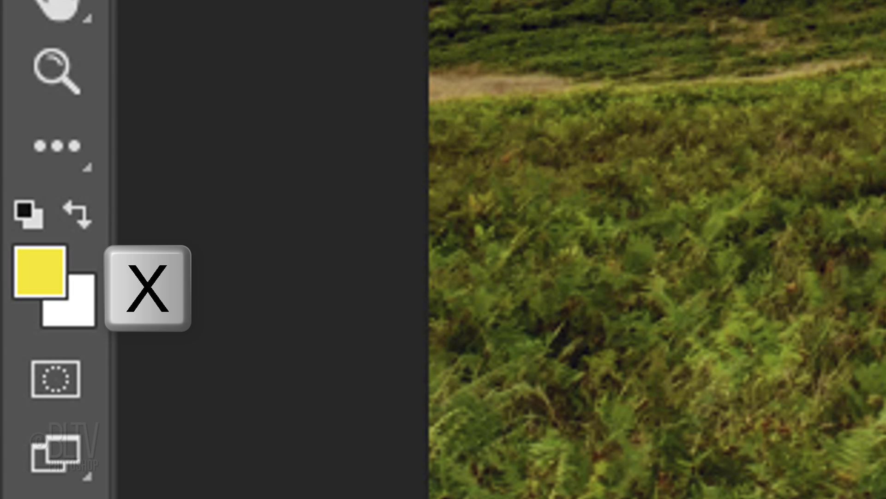
Step: Switch the foreground color to white, shrink the brush and paint small white spots of varying shapes across the sky
key(x)
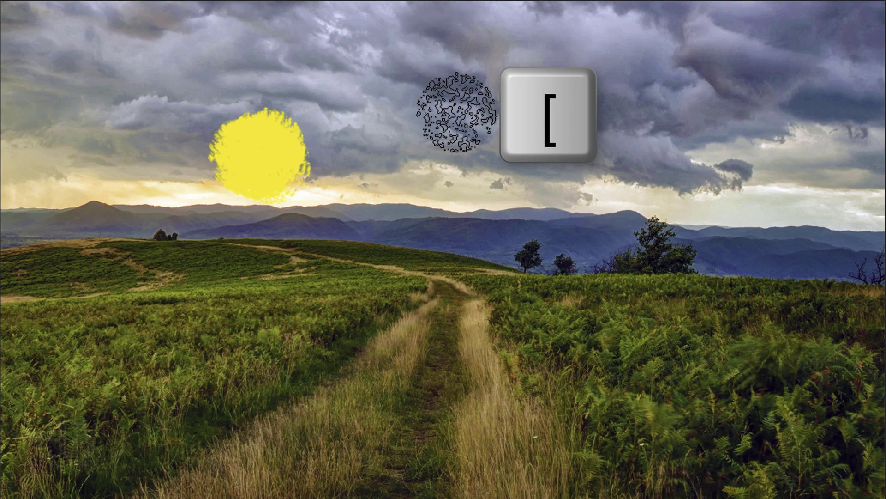
key(bracketleft)
key(bracketleft)
key(bracketleft)
key(bracketleft)
key(bracketleft)
click(455, 115)
click(662, 110)
click(443, 71)
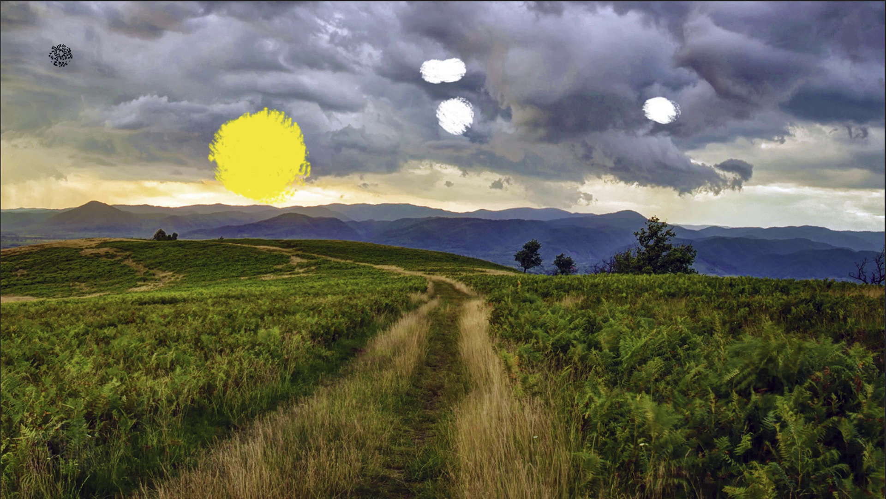
click(74, 69)
click(210, 59)
click(369, 153)
click(794, 148)
click(644, 199)
mouse_move(760, 54)
mouse_down()
mouse_move(777, 54)
mouse_move(768, 69)
mouse_up()
drag(600, 20, 639, 39)
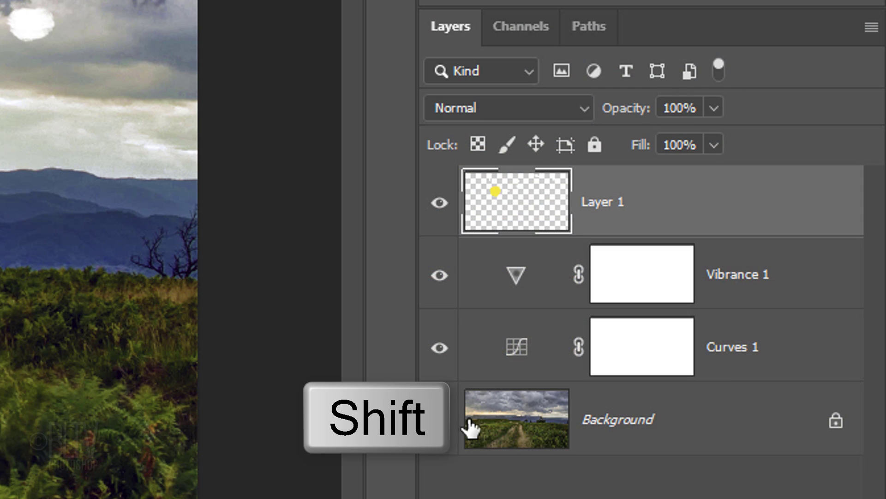
Step: Convert all layers from Layer 1 down to the Background into one Smart Object
shift+click(483, 431)
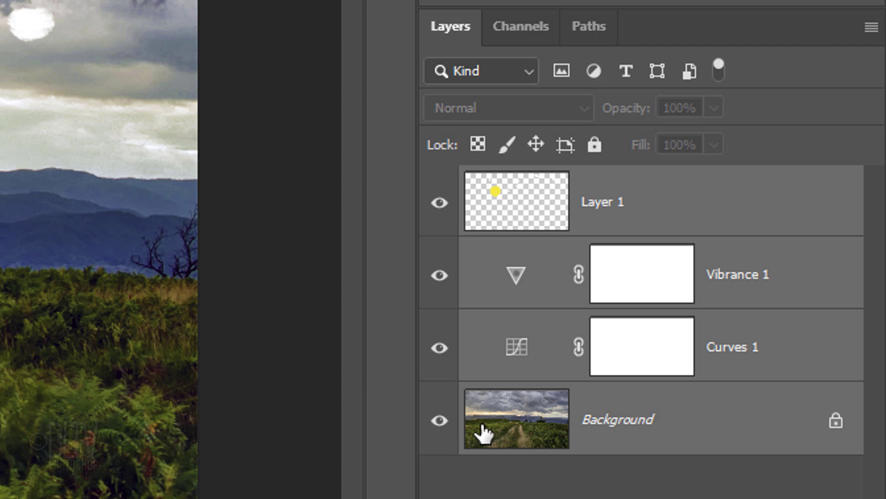
click(871, 26)
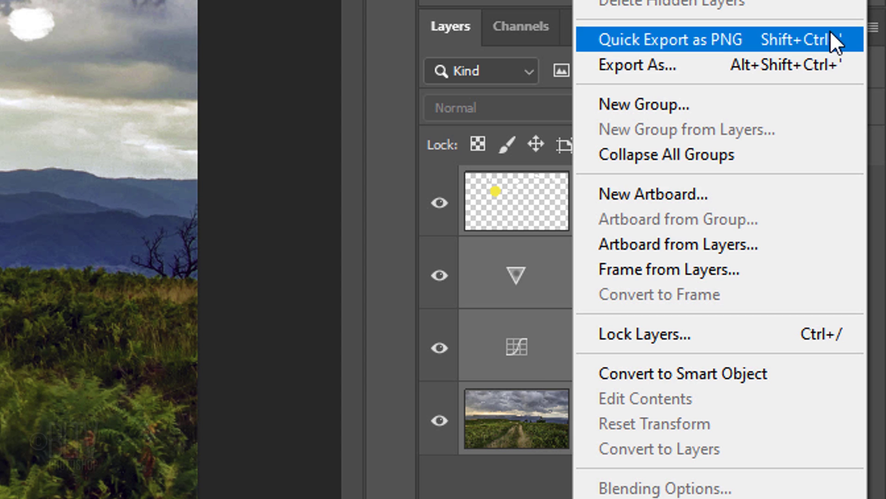
click(649, 370)
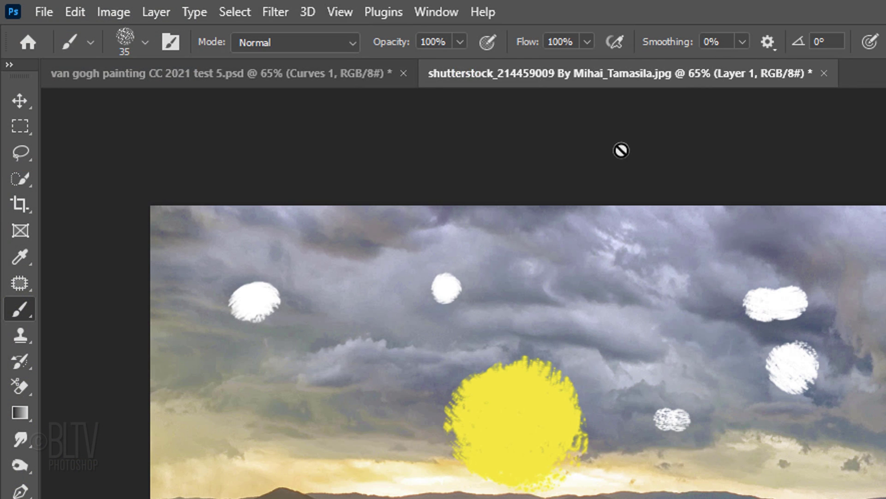
Step: Apply the Glass distort filter with Distortion 10, Smoothness 15, Canvas texture and 100% scaling
click(276, 12)
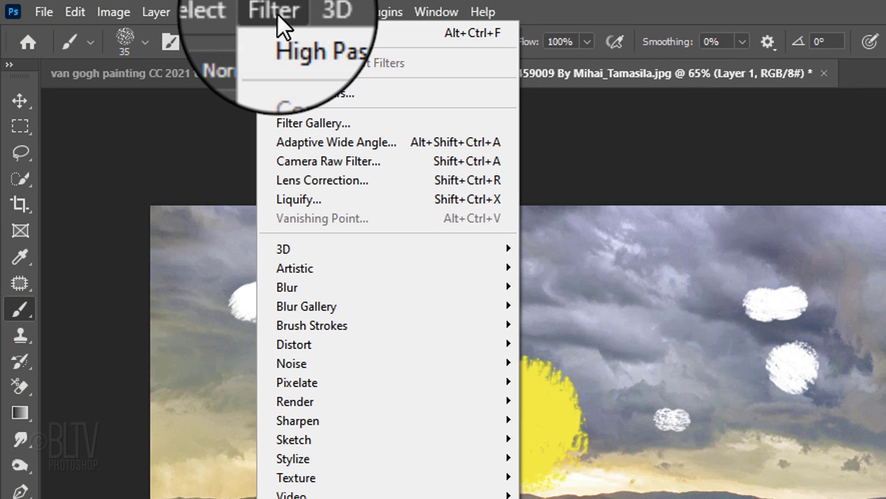
mouse_move(297, 346)
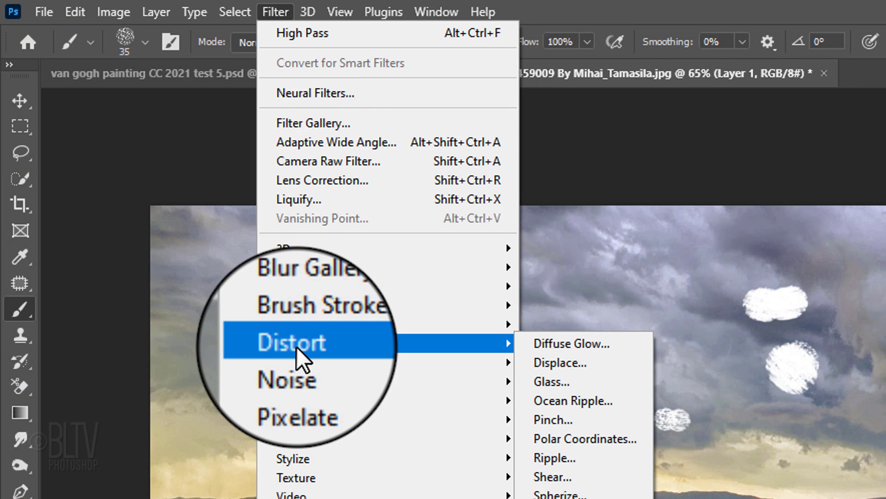
click(550, 381)
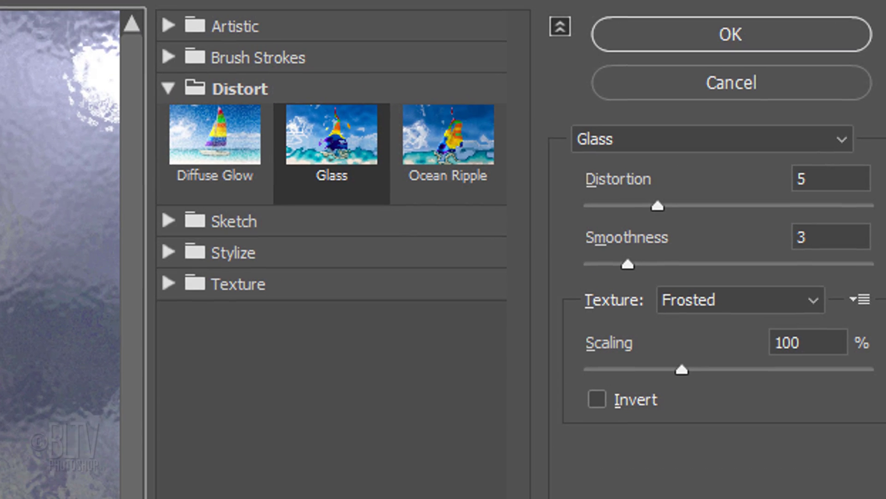
click(836, 178)
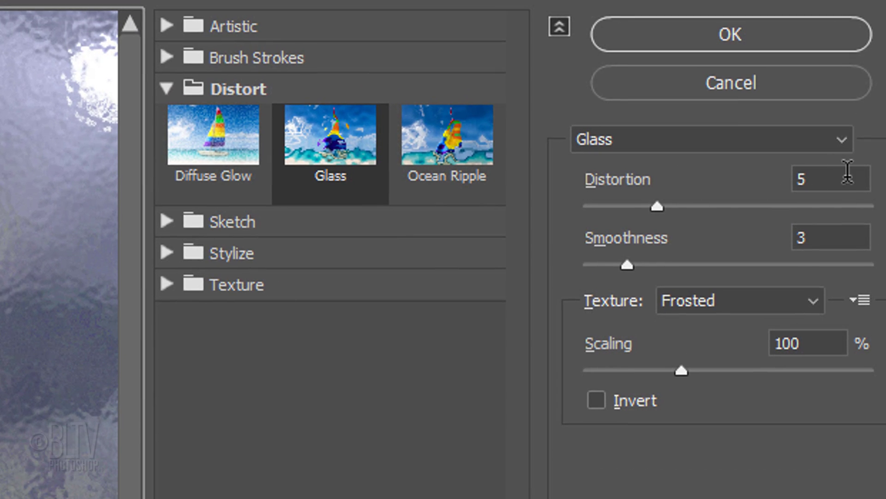
text(10)
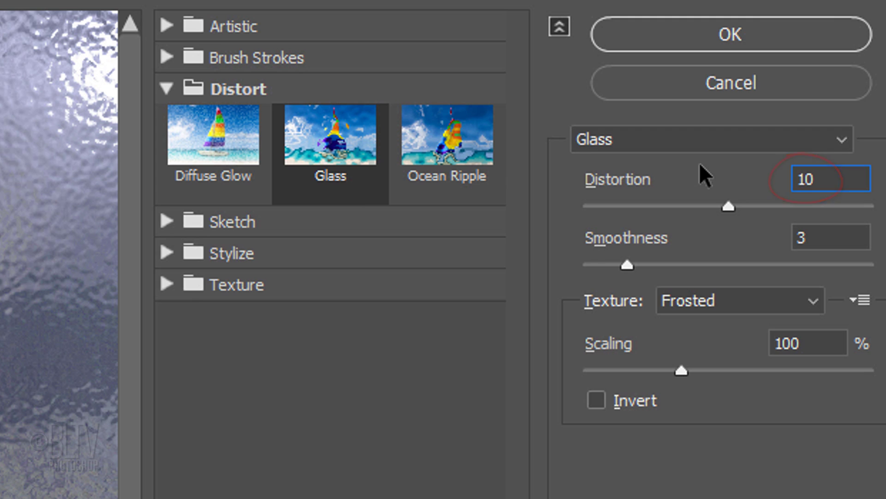
double_click(834, 232)
text(15)
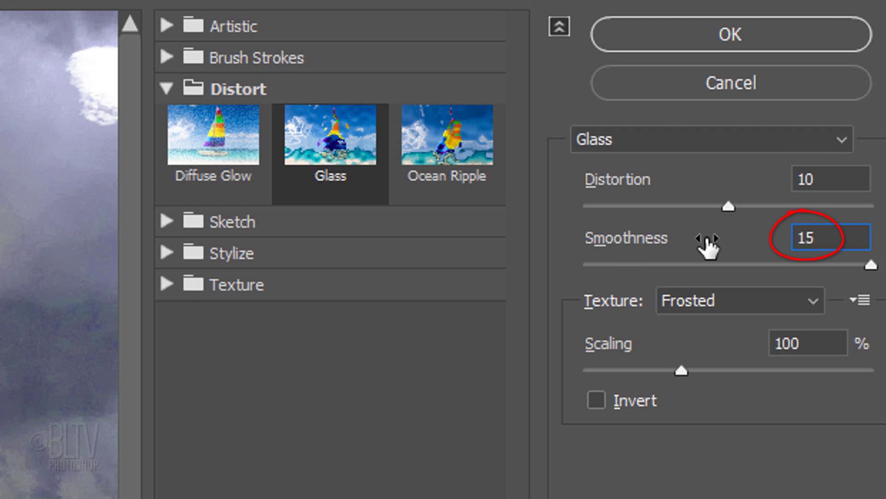
click(720, 302)
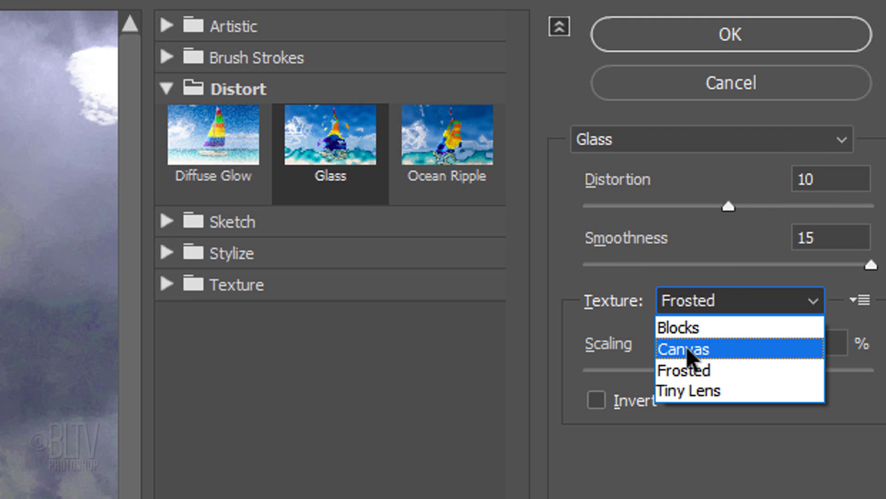
click(688, 349)
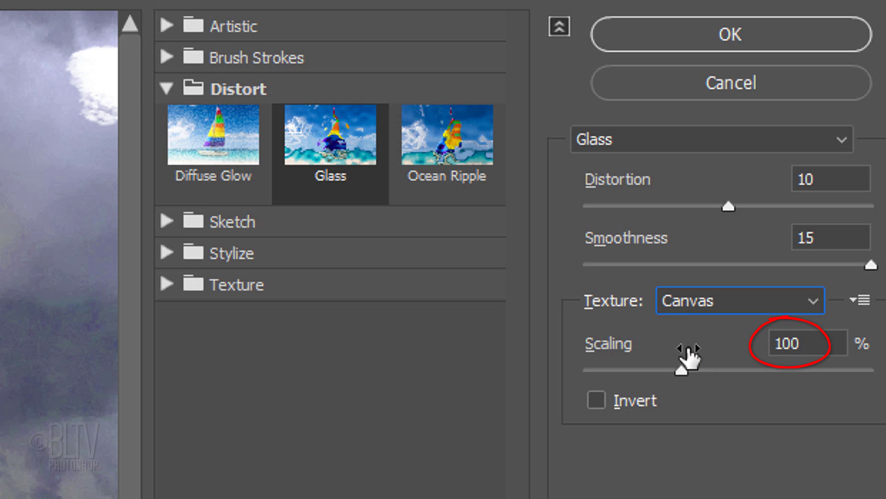
click(721, 42)
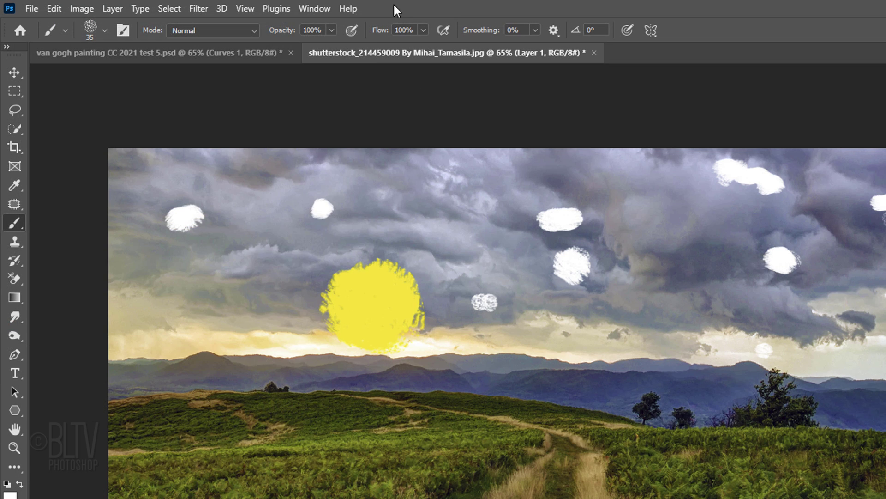
Step: Apply the Oil Paint filter with Stylization 10, Cleanliness 2, Scale 6, Bristle Detail 10, and Lighting at angle -60 with Shine 1.5
click(121, 6)
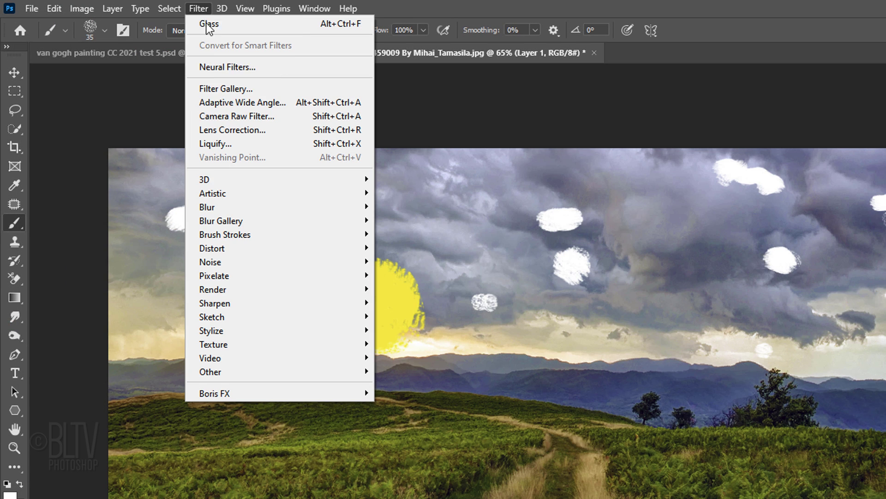
mouse_move(210, 329)
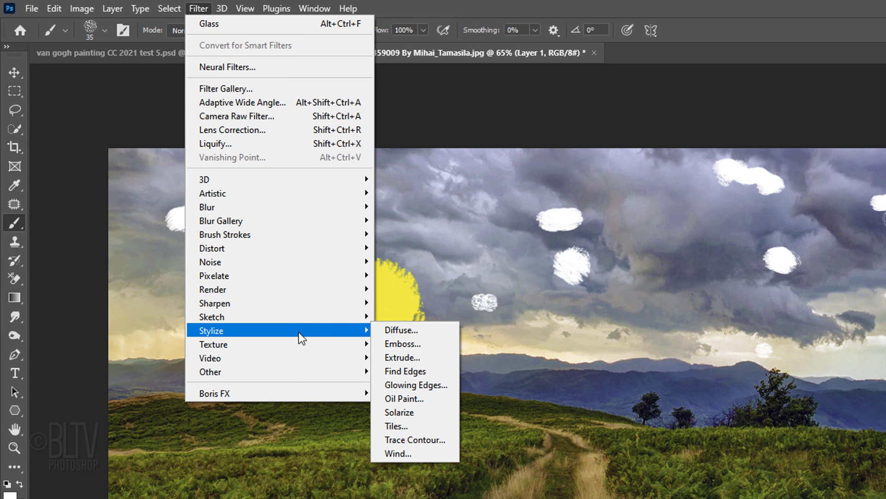
click(400, 397)
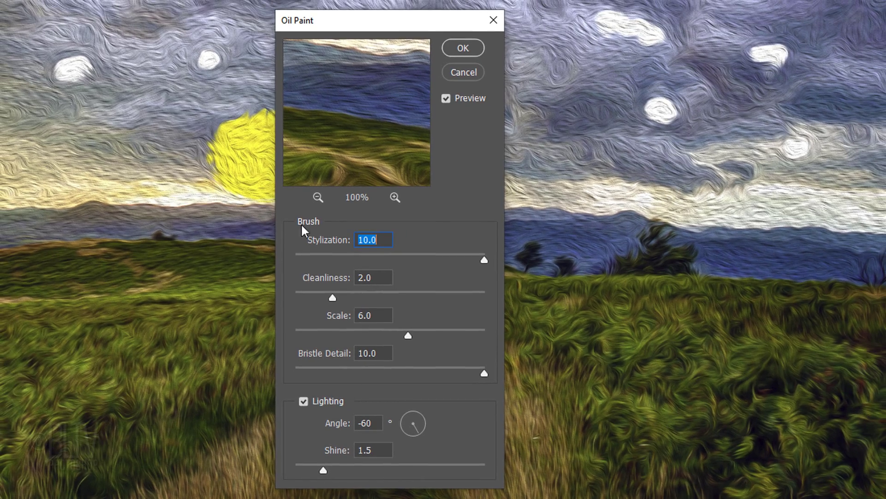
click(463, 46)
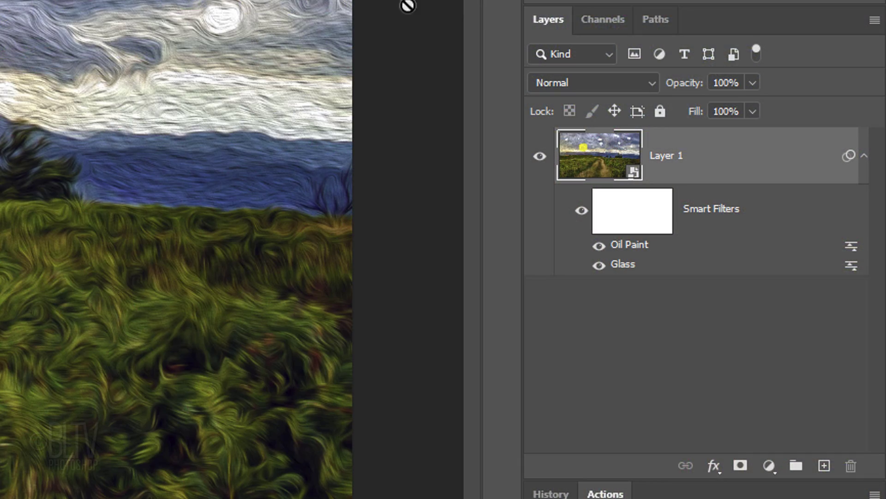
Step: Convert the filtered layer into a Smart Object and apply the Paint Daubs filter with the Simple brush type
click(866, 27)
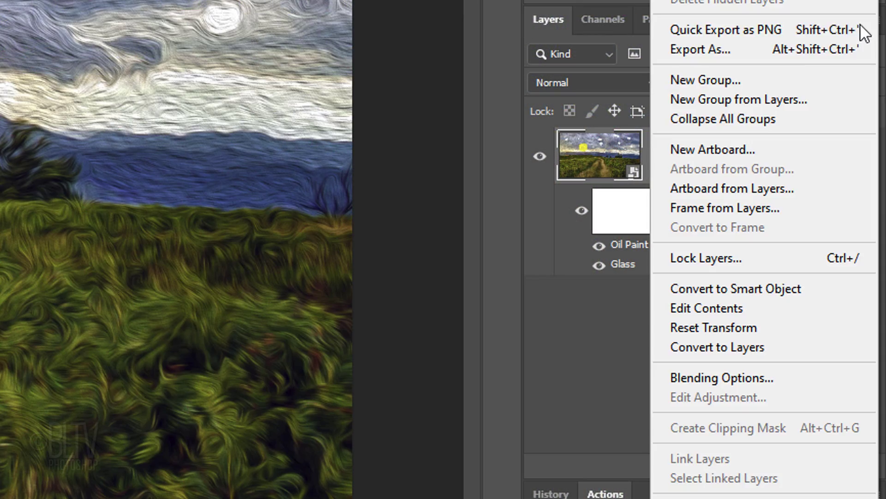
click(710, 284)
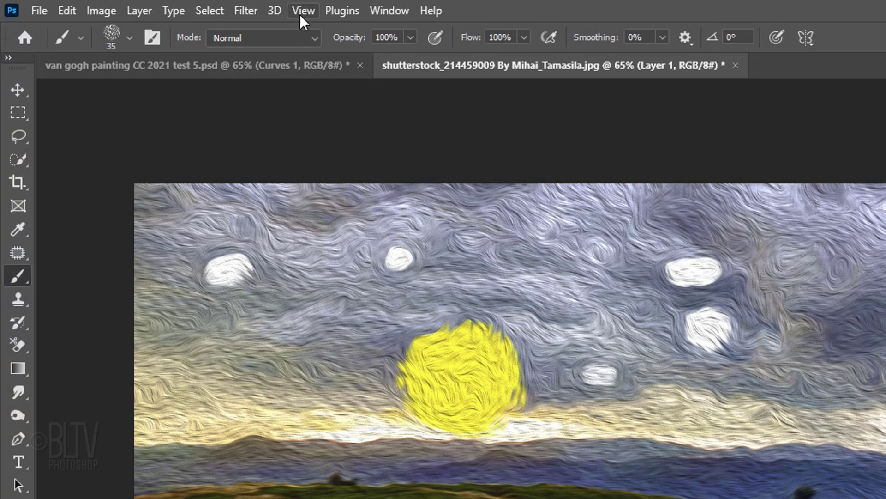
click(248, 14)
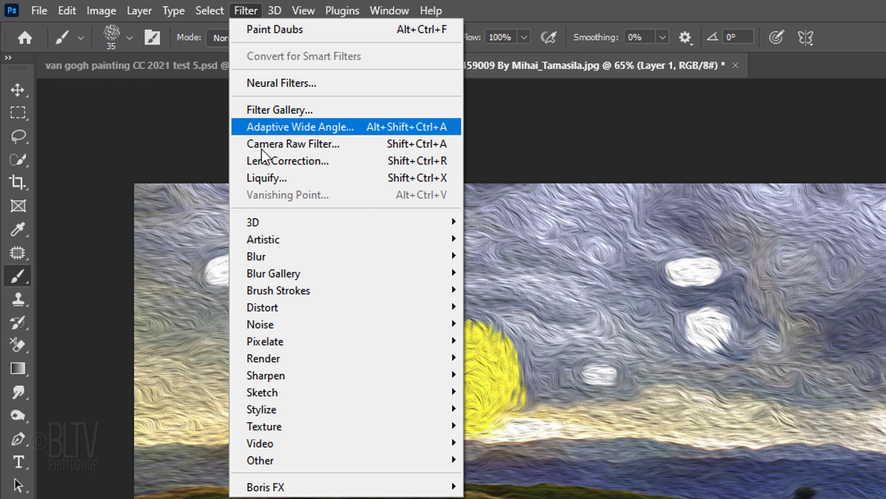
mouse_move(263, 239)
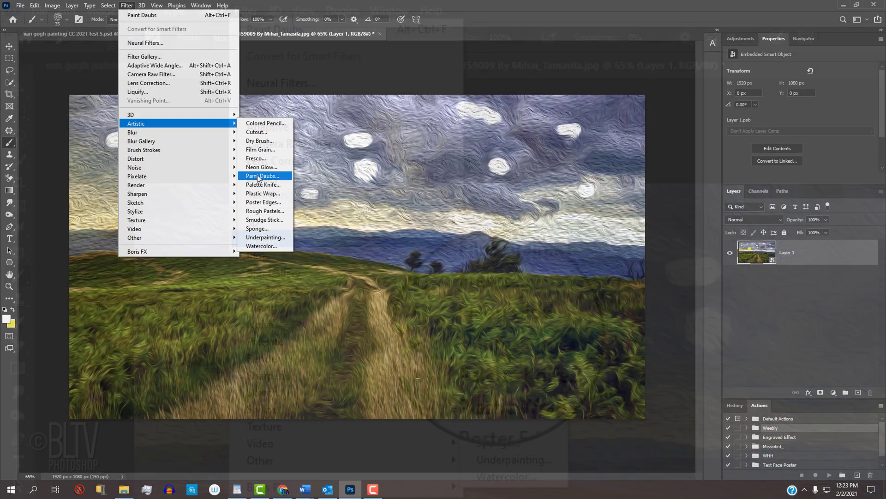
click(496, 337)
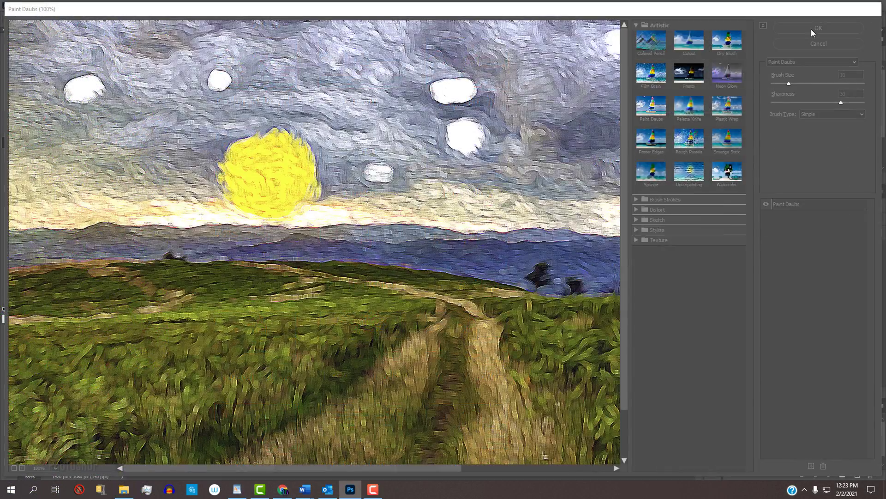
click(699, 31)
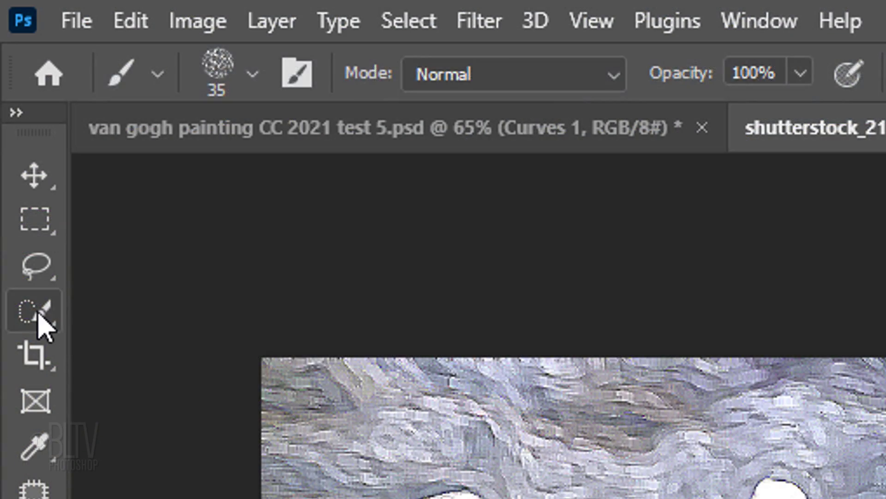
Step: Select the yellow sun and all the white spots in the sky with the Quick Selection tool
click(37, 314)
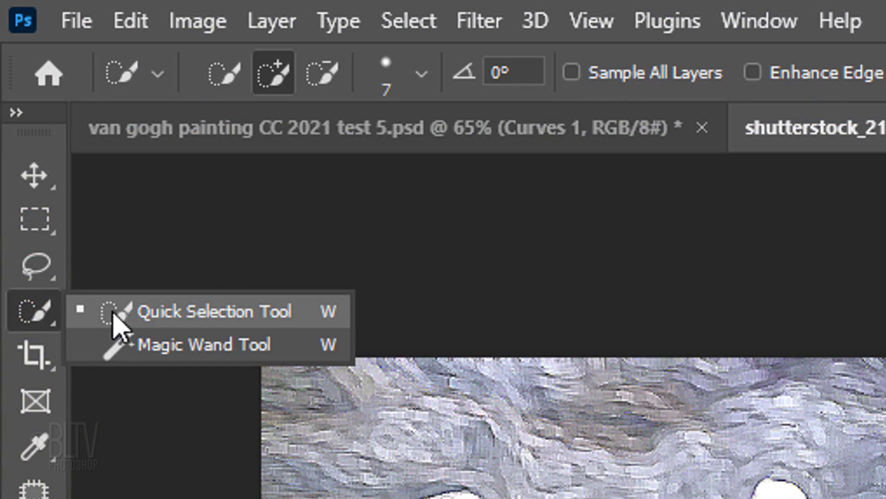
click(192, 314)
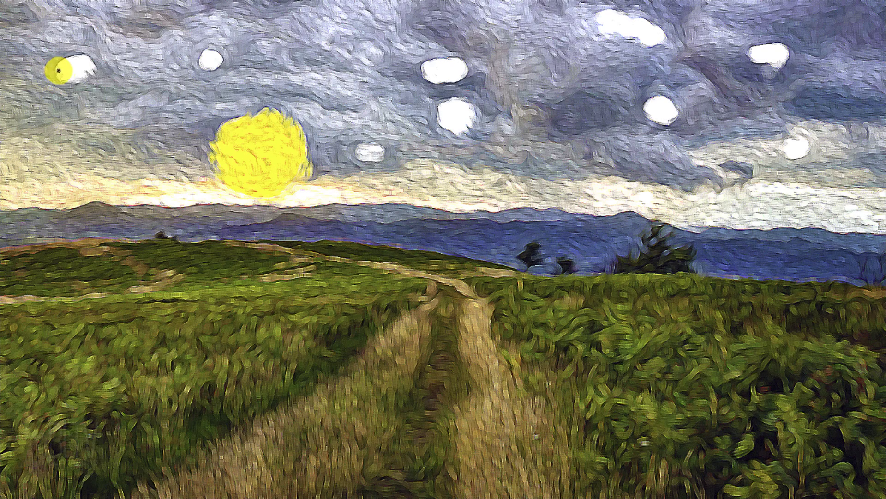
drag(59, 69, 78, 70)
drag(197, 63, 211, 63)
mouse_move(279, 116)
mouse_down()
mouse_move(297, 154)
mouse_move(294, 177)
mouse_up()
click(370, 152)
click(444, 70)
click(457, 115)
click(630, 28)
click(661, 109)
click(768, 55)
click(796, 147)
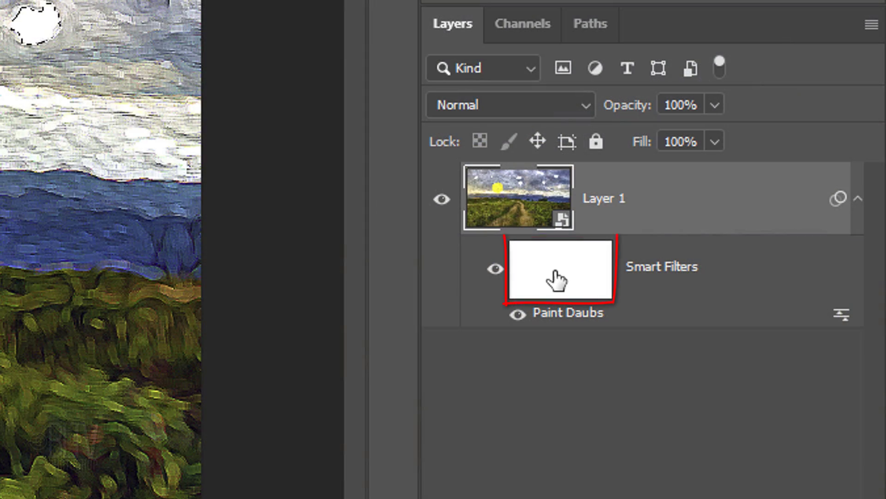
Step: Fill the selected sun and spots with black on the Smart Filters mask, deselect, and convert the layer into a Smart Object
click(557, 280)
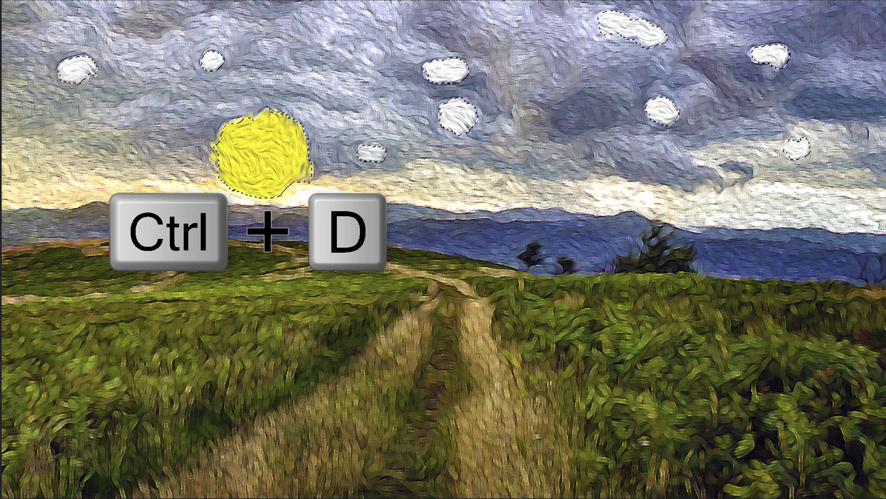
key(ctrl+d)
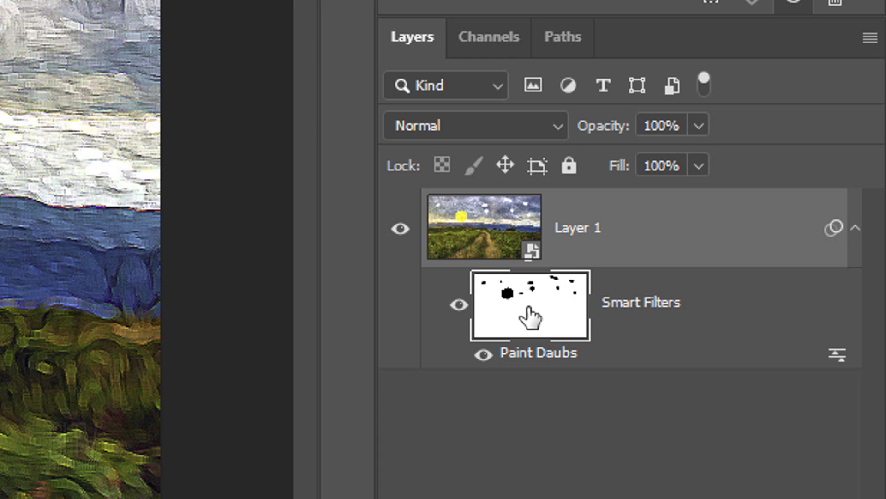
click(870, 38)
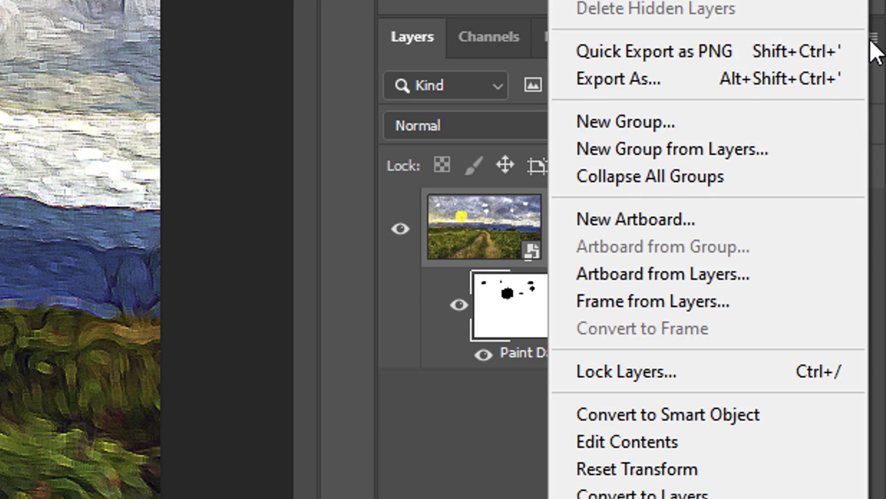
click(638, 414)
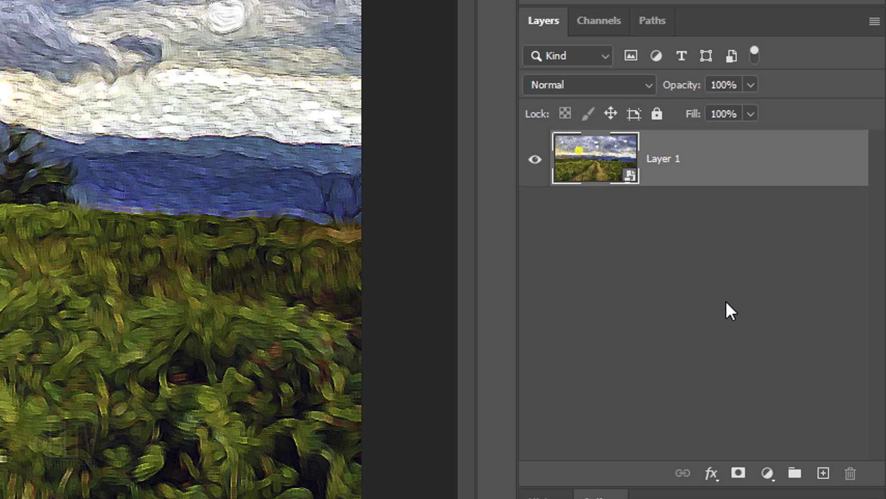
Step: Add a new layer above Layer 1 and stamp a merged copy of the visible image onto it
click(823, 473)
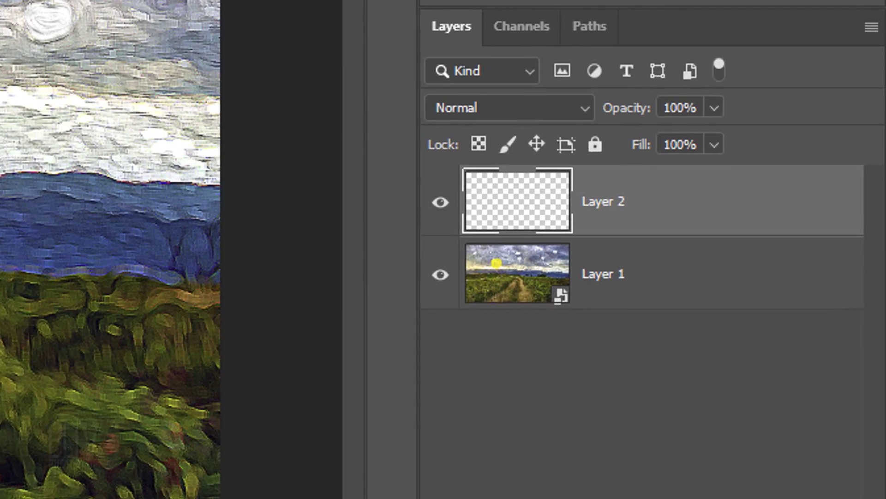
key(ctrl+alt+shift+e)
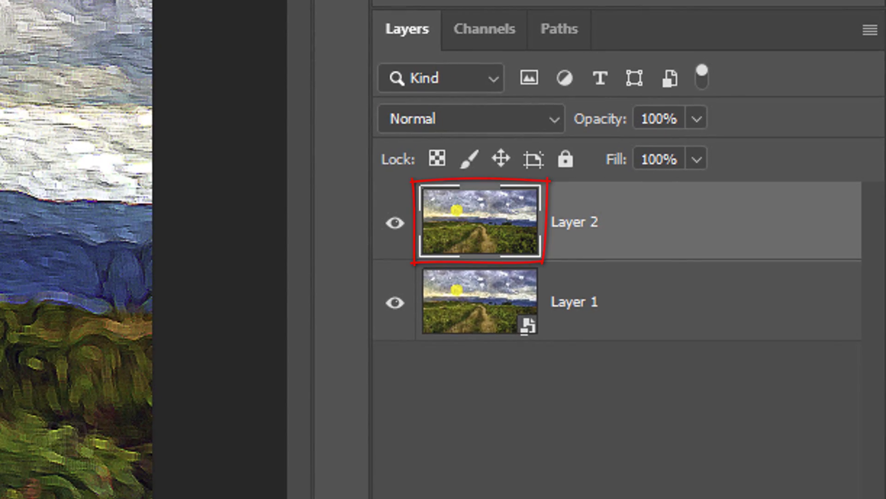
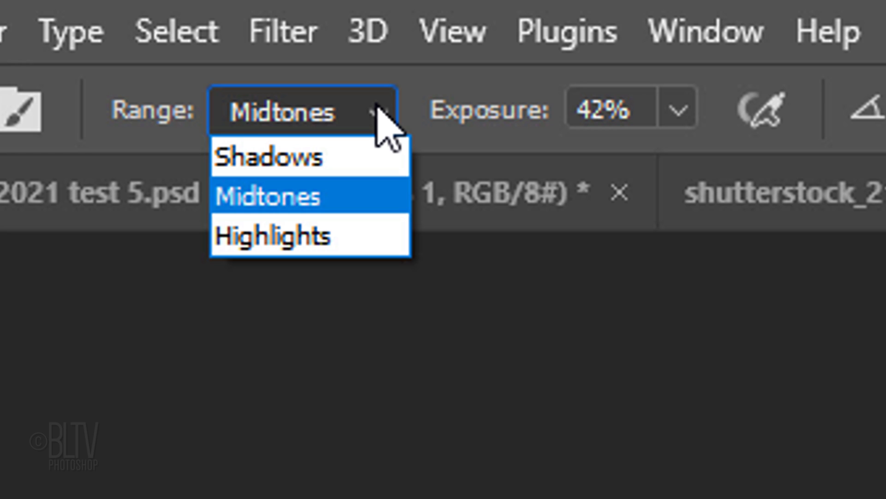
Step: Lighten the selected grassy foreground with the Dodge tool, using the Midtones range first and the Highlights range second
click(385, 121)
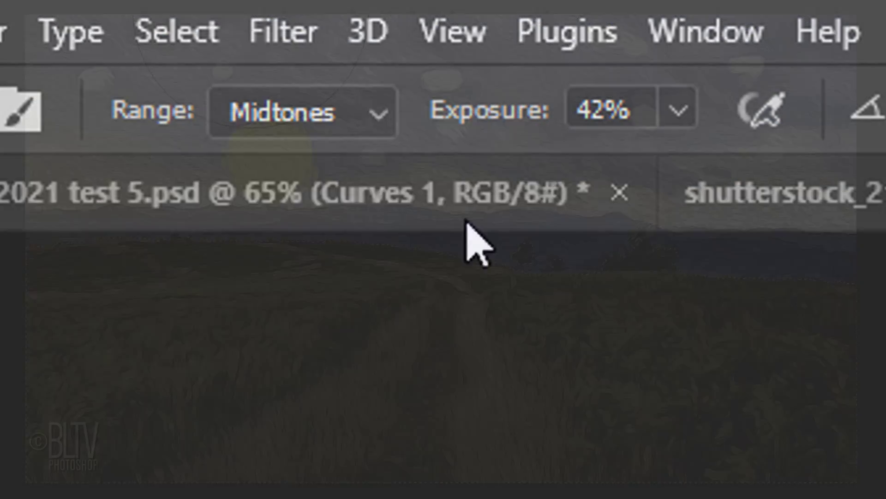
click(367, 114)
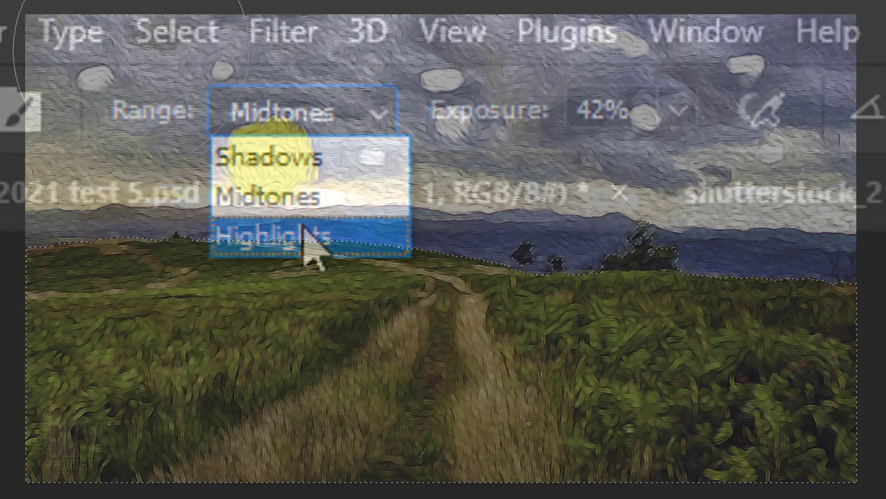
click(309, 237)
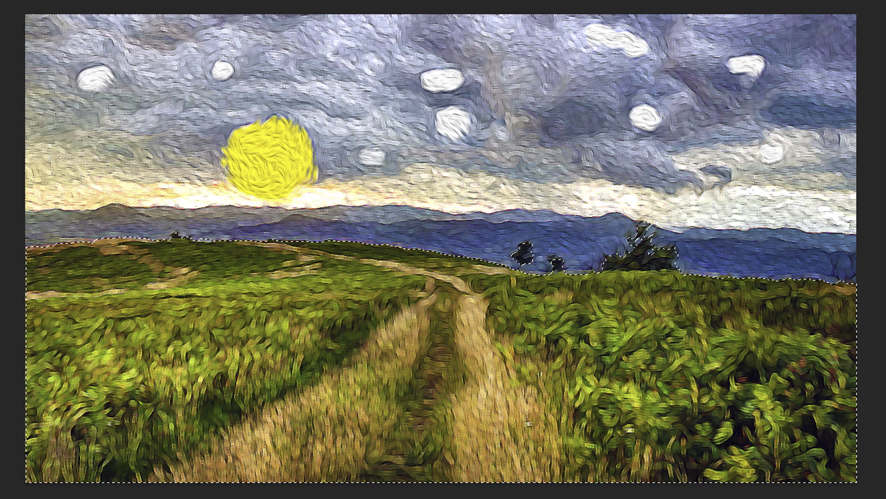
Step: Invert the selection and darken areas of the sky and mountains with the Burn tool
key(ctrl+shift+i)
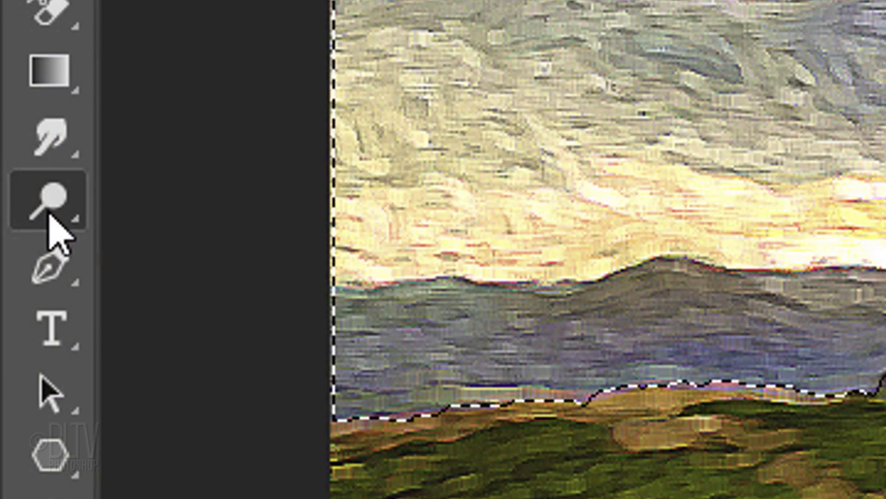
right_click(50, 214)
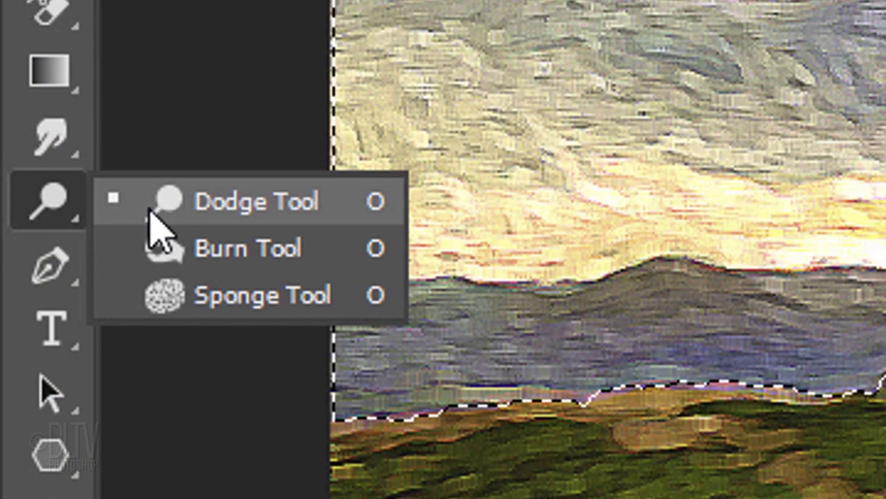
click(209, 259)
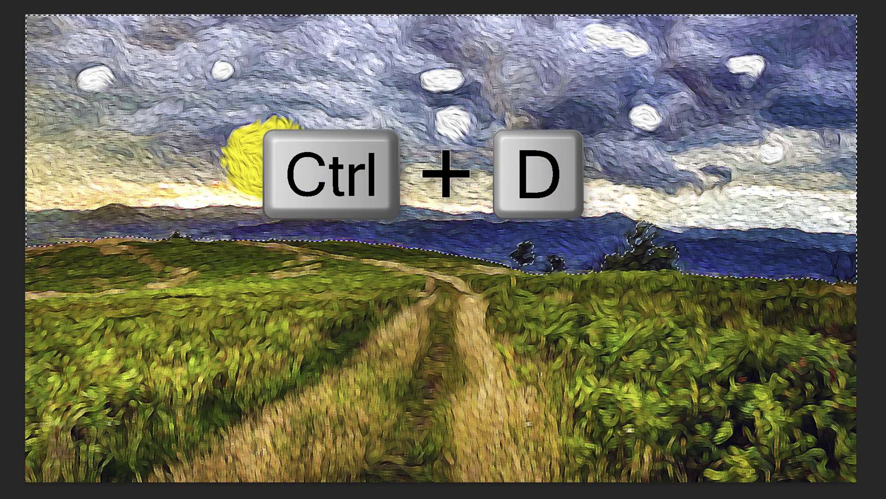
Step: Deselect the sky and mountains selection and put Layer 2 into Warp mode through Free Transform
key(ctrl+d)
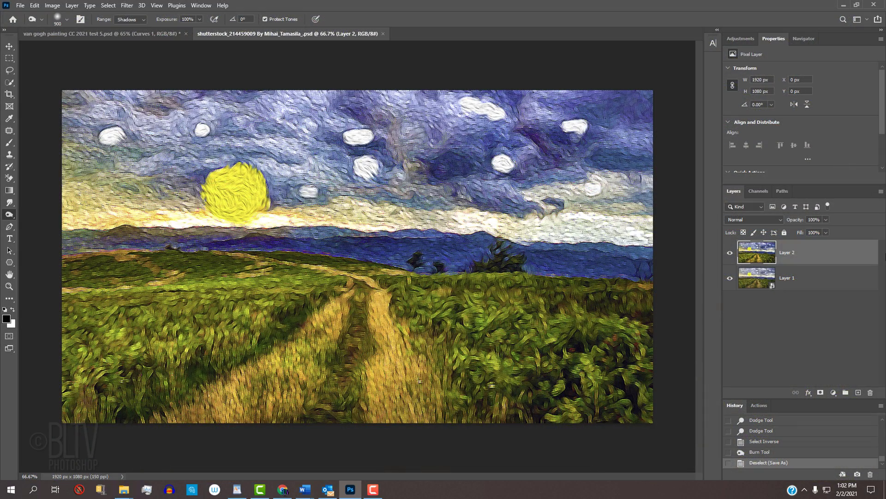
key(ctrl+t)
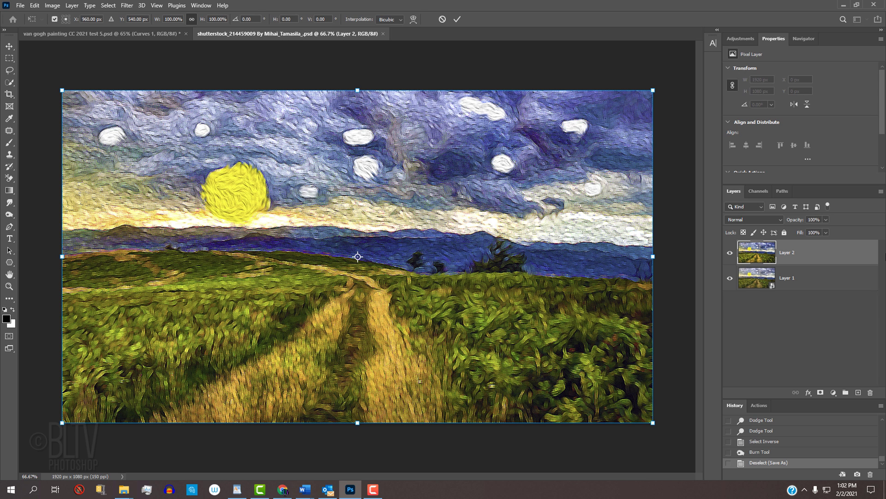
click(412, 19)
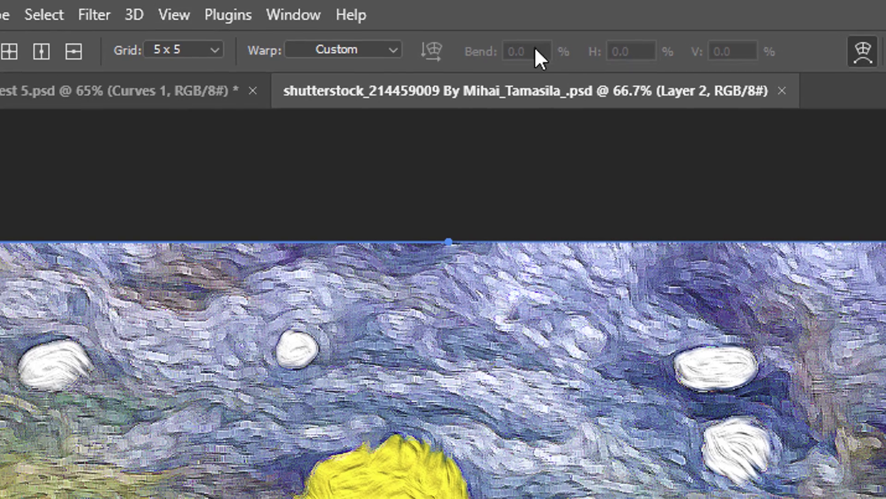
Step: Try the Wave warp style on Layer 2, adjust its Bend amount, and return to the Custom warp
click(392, 49)
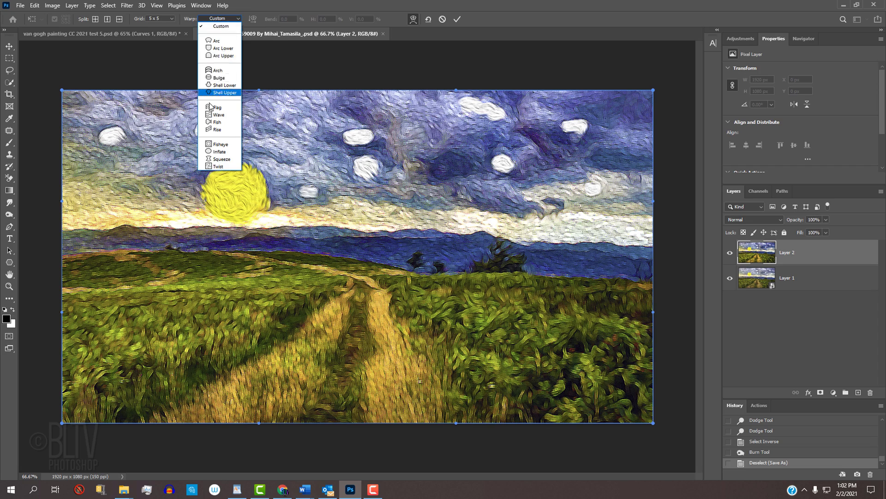
click(212, 118)
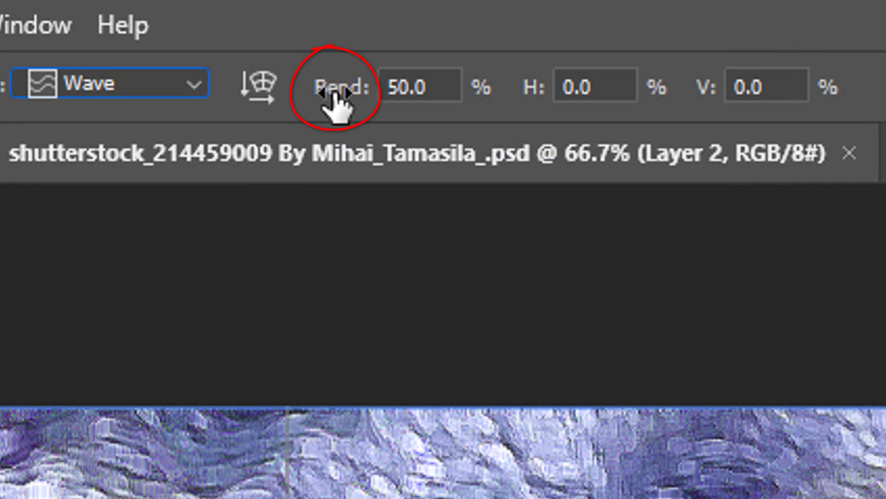
drag(334, 99, 257, 123)
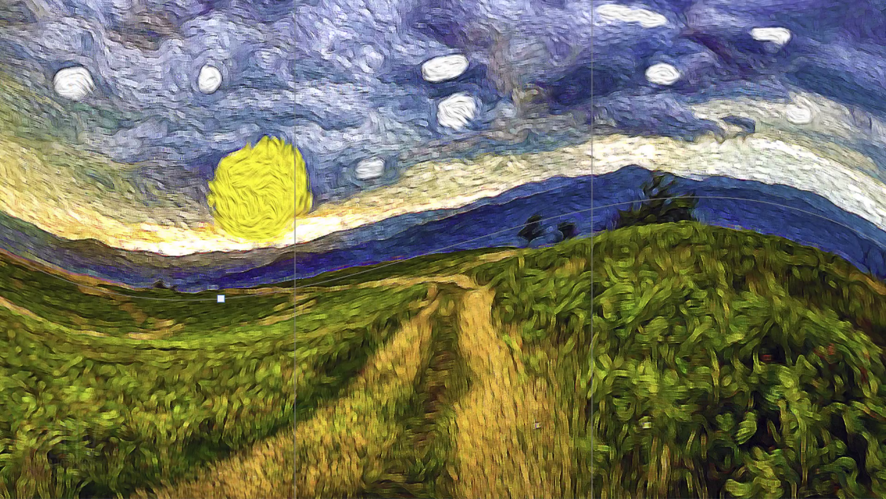
click(260, 87)
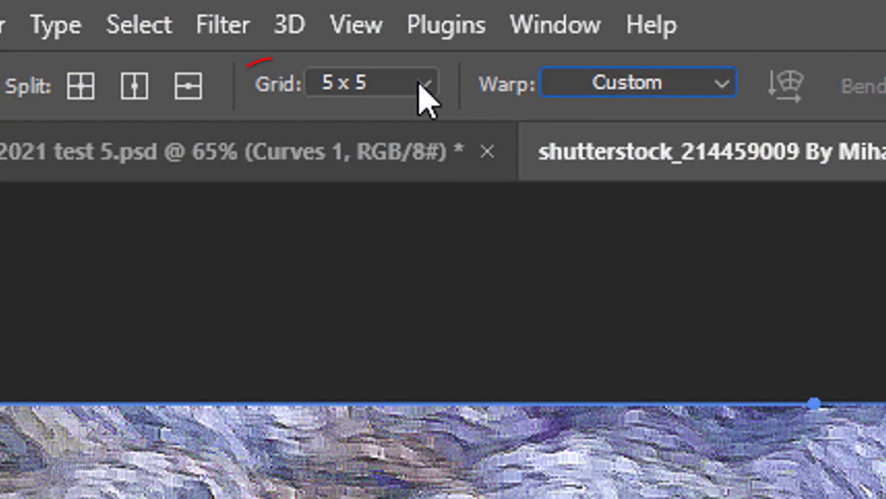
Step: Use a 5 x 5 warp grid and bend the horizon beside the sun upward, raising the left mountains into a rounded peak
click(416, 85)
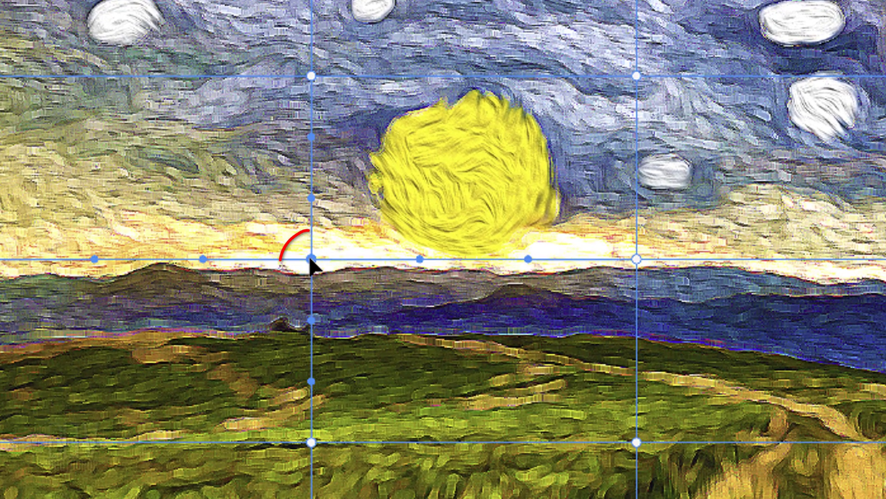
mouse_move(310, 260)
mouse_down()
mouse_move(311, 191)
mouse_move(308, 249)
mouse_up()
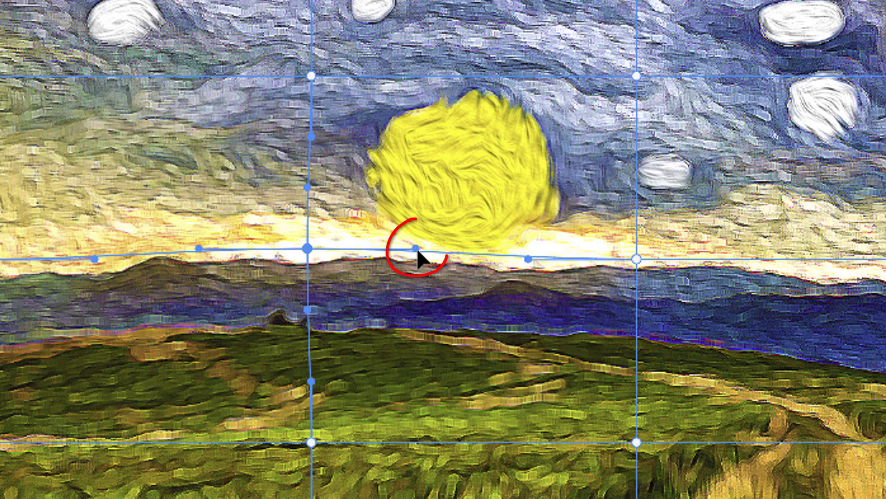
mouse_move(415, 249)
mouse_down()
mouse_move(392, 189)
mouse_move(400, 192)
mouse_move(417, 267)
mouse_up()
drag(401, 310, 423, 238)
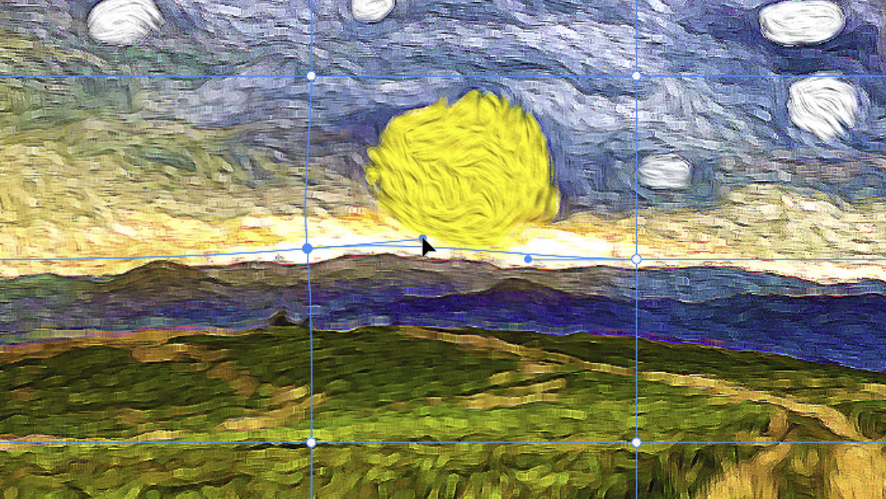
mouse_move(469, 71)
mouse_down()
mouse_move(475, 26)
mouse_move(475, 133)
mouse_move(467, 75)
mouse_up()
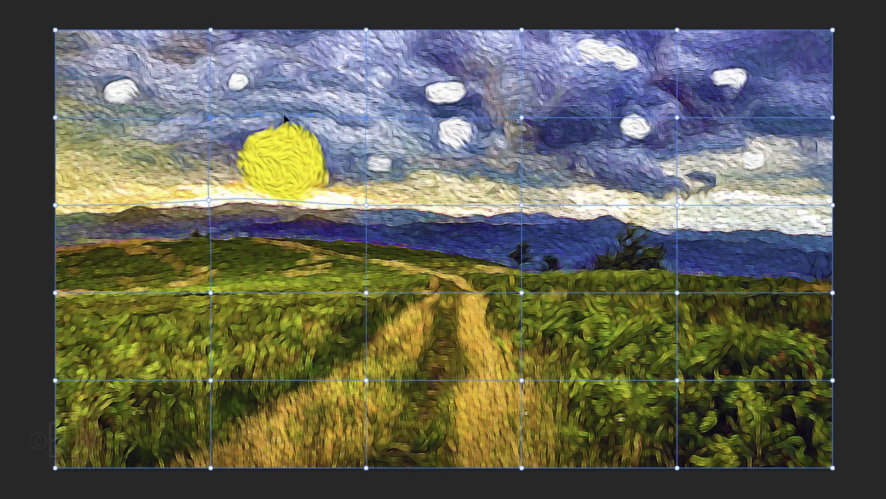
click(207, 199)
drag(253, 200, 203, 148)
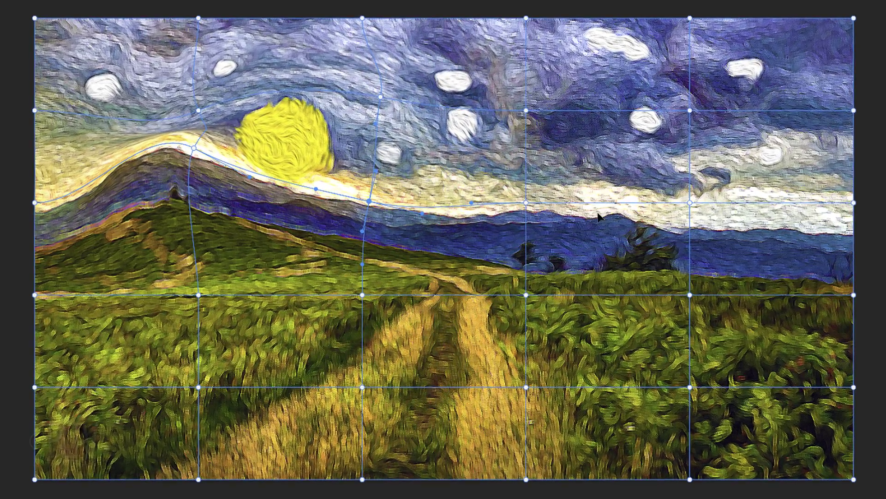
Step: Raise the right mountains, swirl the sky, curve the foreground path and fields with the warp grid, and apply the warp
drag(610, 204, 615, 168)
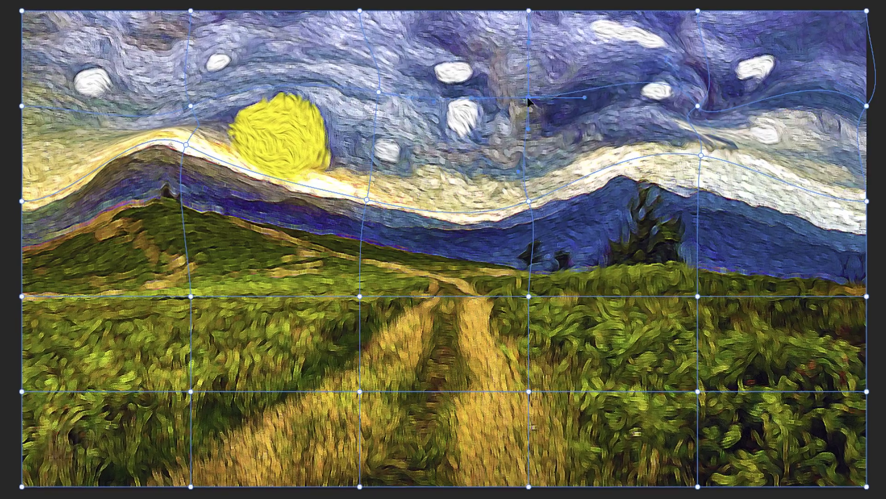
drag(524, 99, 550, 91)
drag(531, 426, 553, 427)
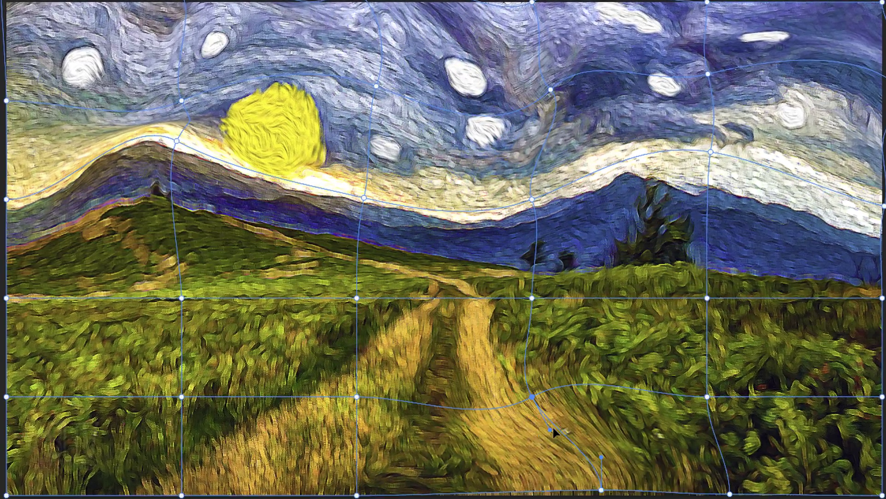
drag(186, 491, 130, 495)
drag(447, 299, 457, 312)
drag(180, 297, 160, 286)
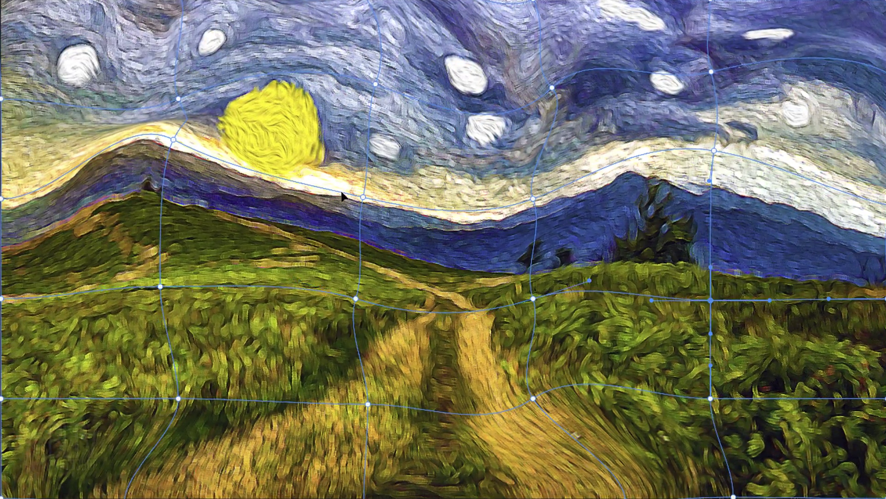
drag(272, 175, 272, 187)
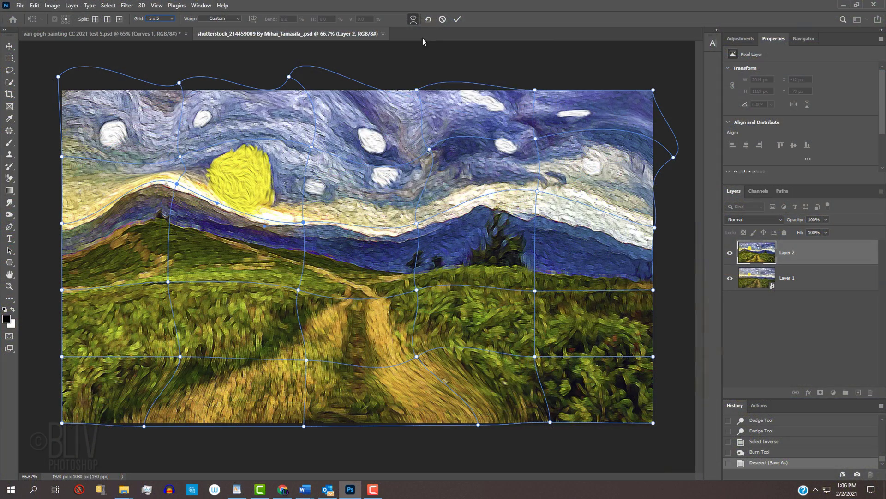
click(457, 19)
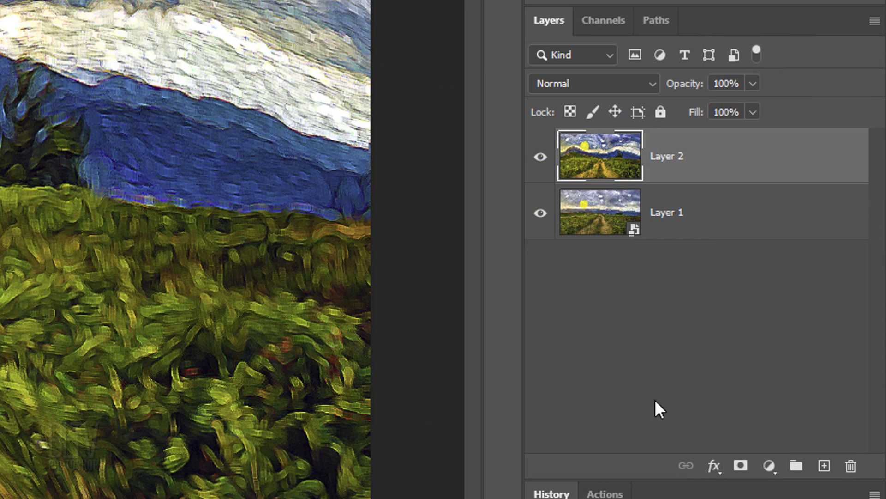
Step: Add a Vibrance adjustment layer above Layer 2 with Vibrance +100 and Saturation 25
click(768, 467)
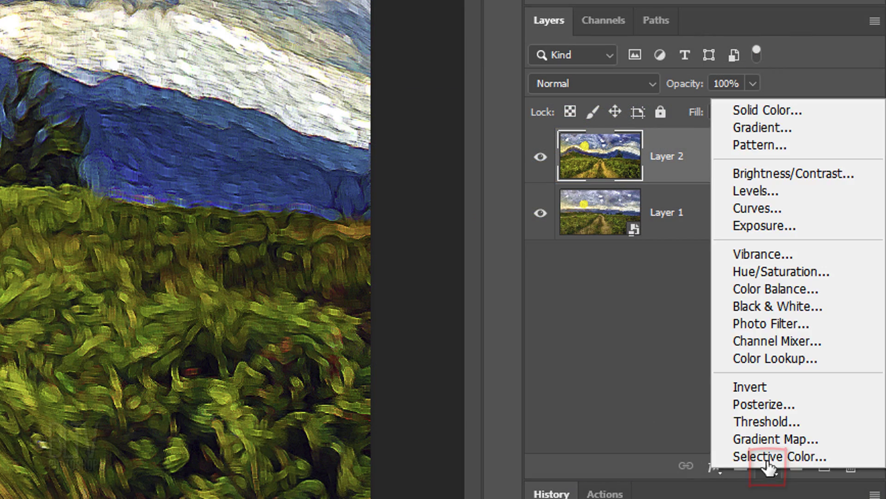
click(755, 253)
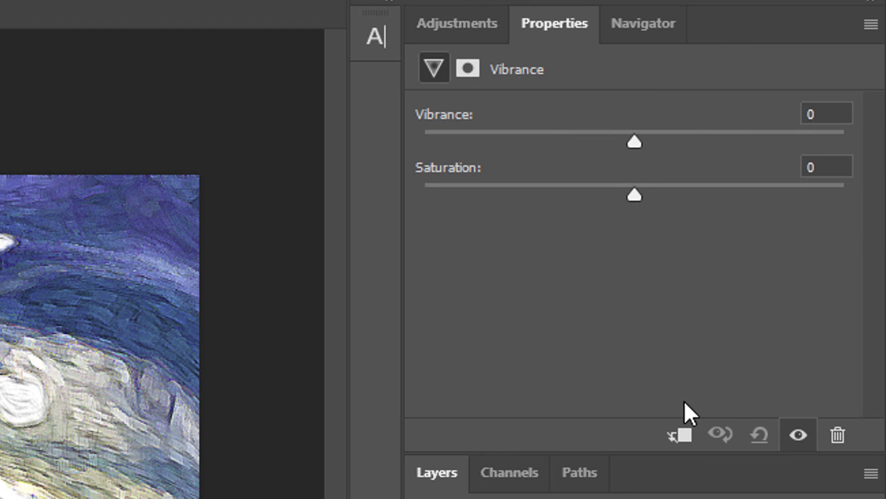
drag(633, 141, 883, 155)
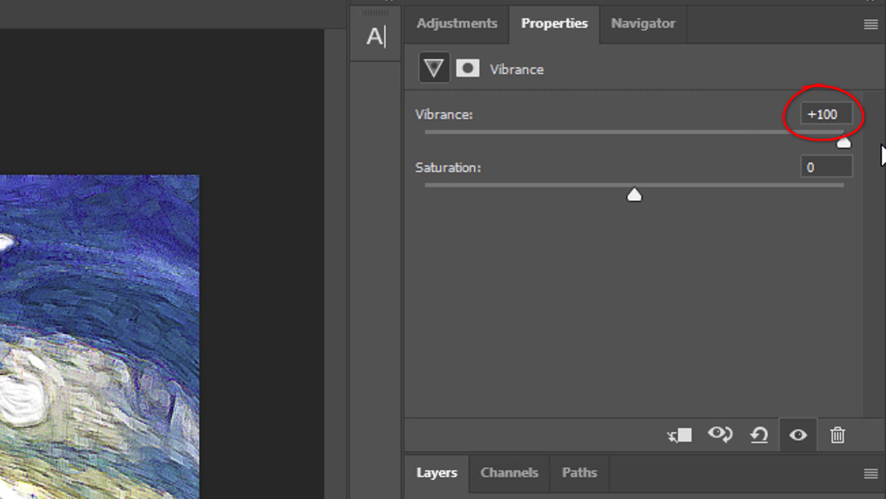
click(826, 167)
text(25)
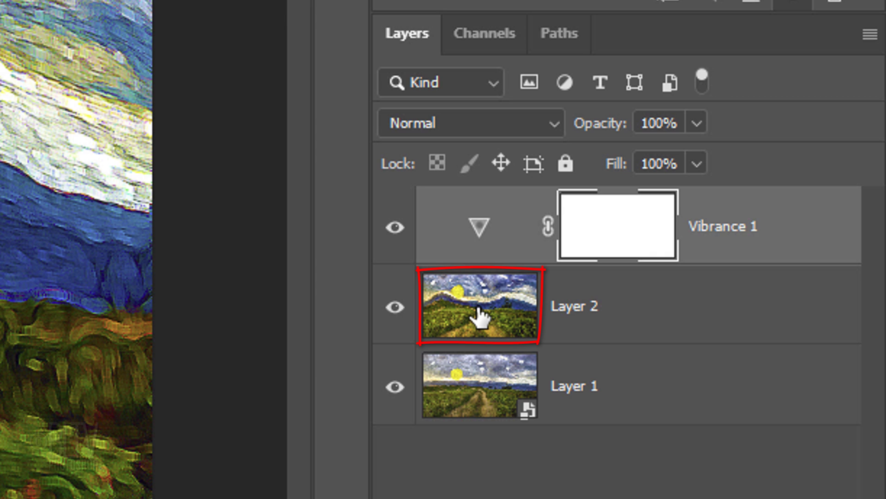
Step: Convert Layer 2 into a Smart Object
click(480, 317)
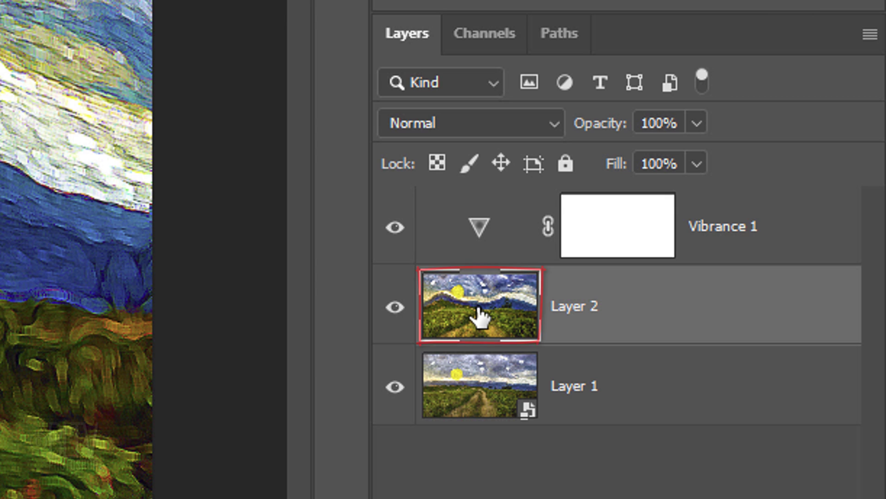
click(870, 35)
click(643, 411)
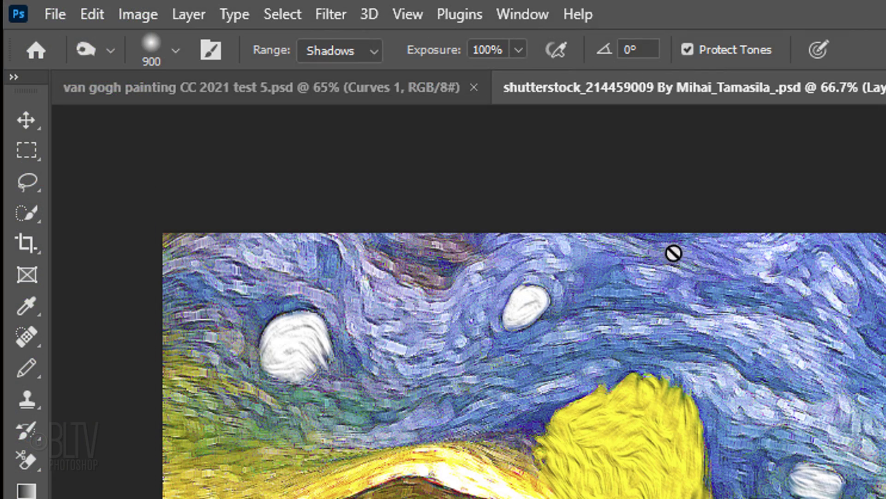
Step: Apply the Oil Paint filter to Layer 2 with Stylization 1.0, Cleanliness 8.0, Scale 10.0, Bristle Detail 10.0, Lighting on, Angle -60 and Shine 2.0
click(340, 14)
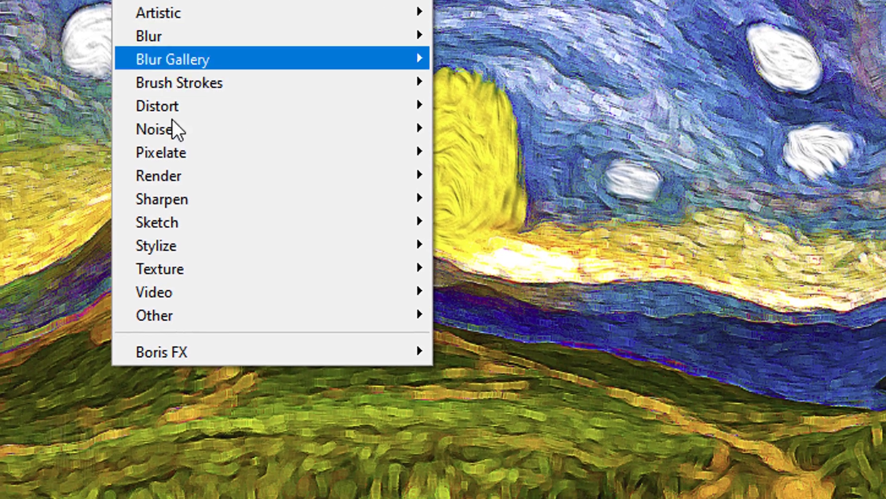
mouse_move(168, 247)
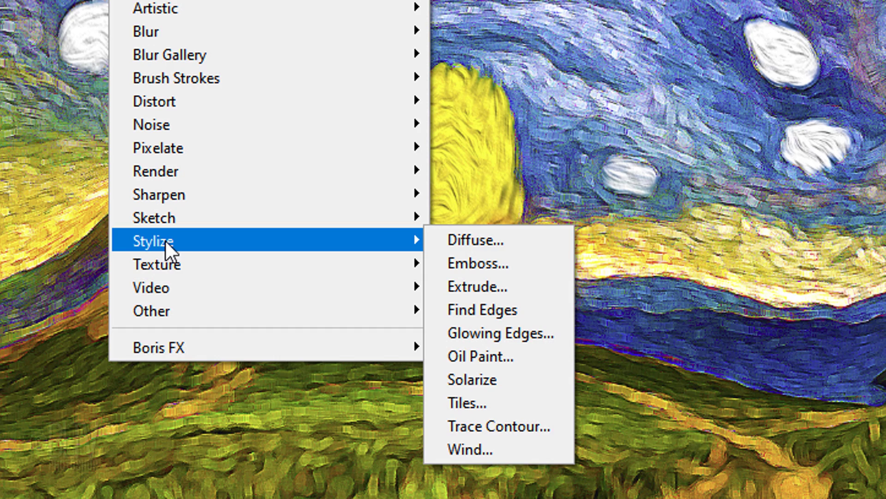
click(483, 362)
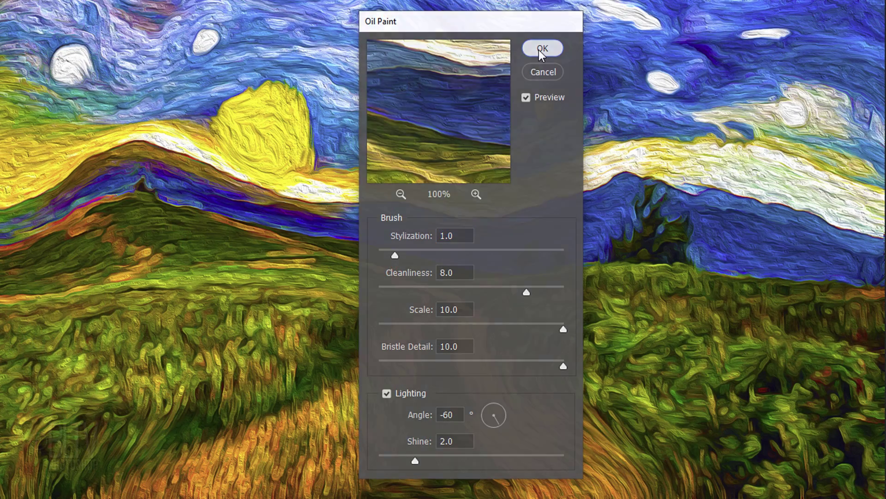
click(538, 50)
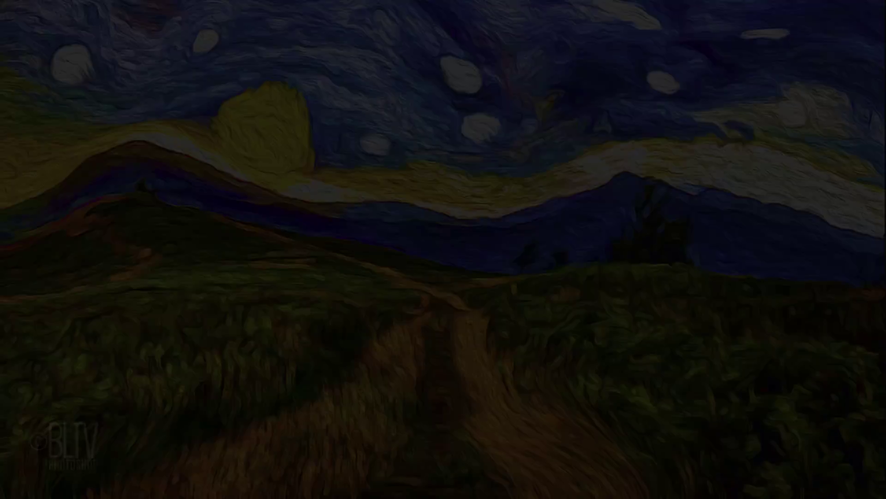